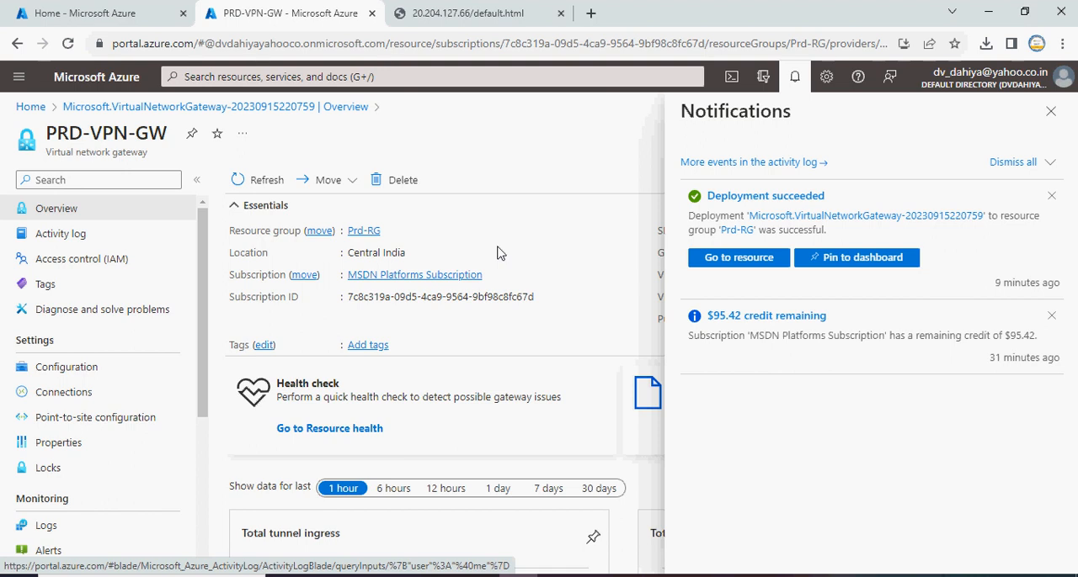
Close the notifications and start configuring point-to-site for the PRD-VPN-GW gateway
{"action": "left_click", "coordinate": [1050, 111]}
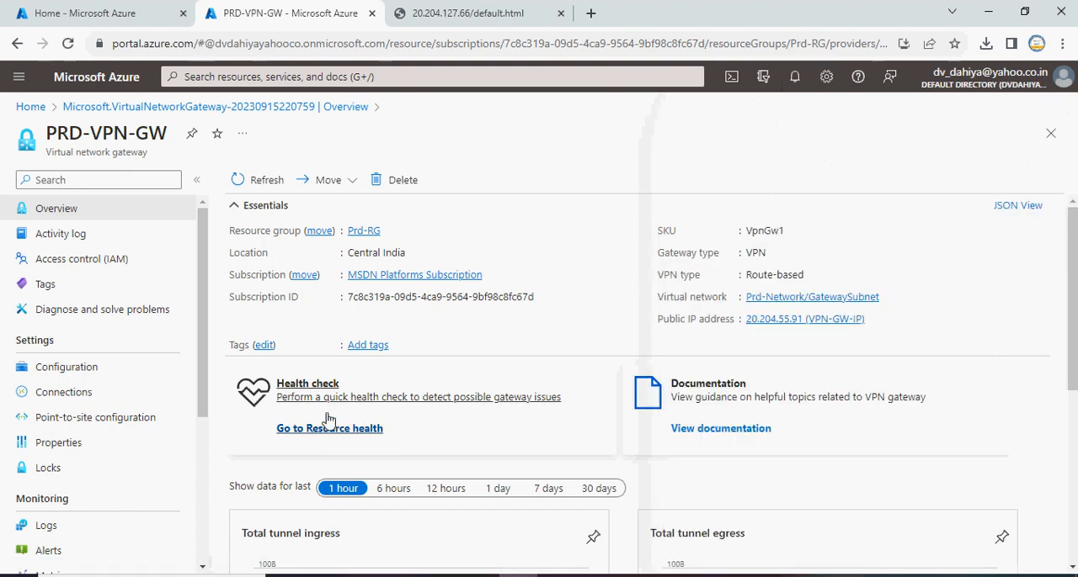
{"action": "left_click", "coordinate": [130, 427]}
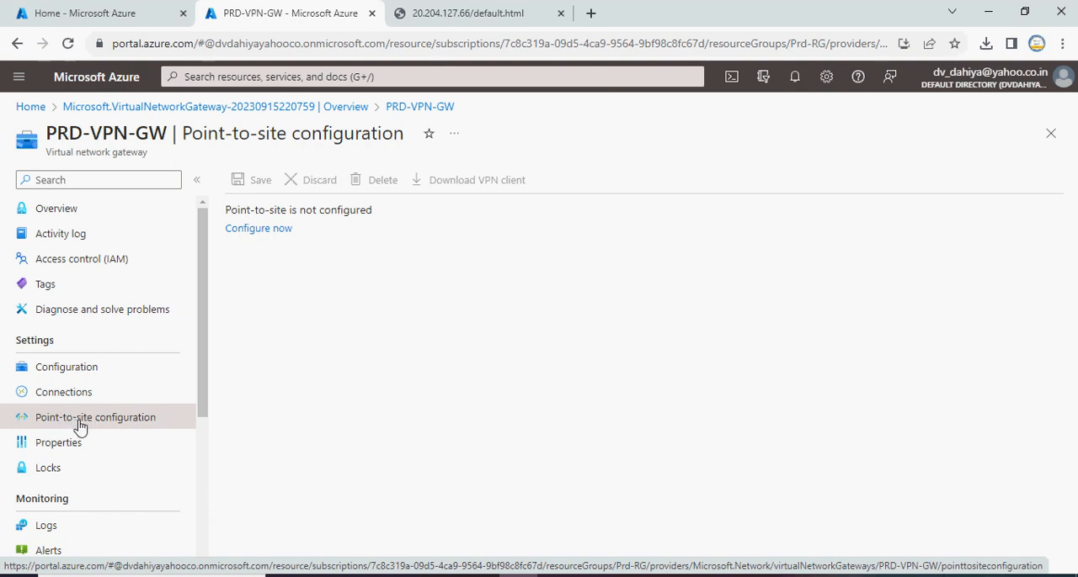
{"action": "left_click", "coordinate": [272, 232]}
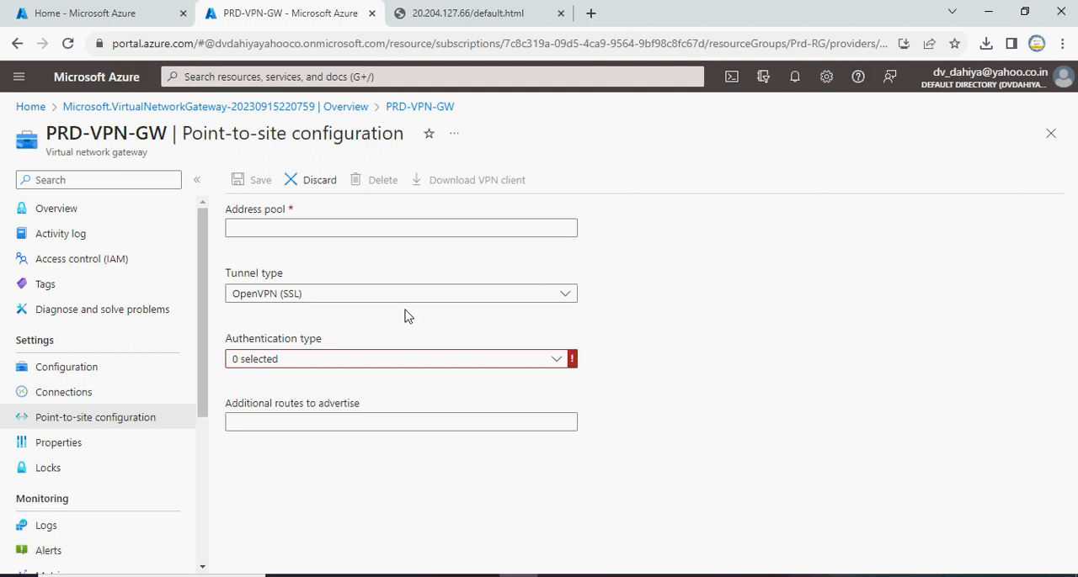
Set the point-to-site address pool to 172.16.1.0/32
{"action": "left_click", "coordinate": [303, 229]}
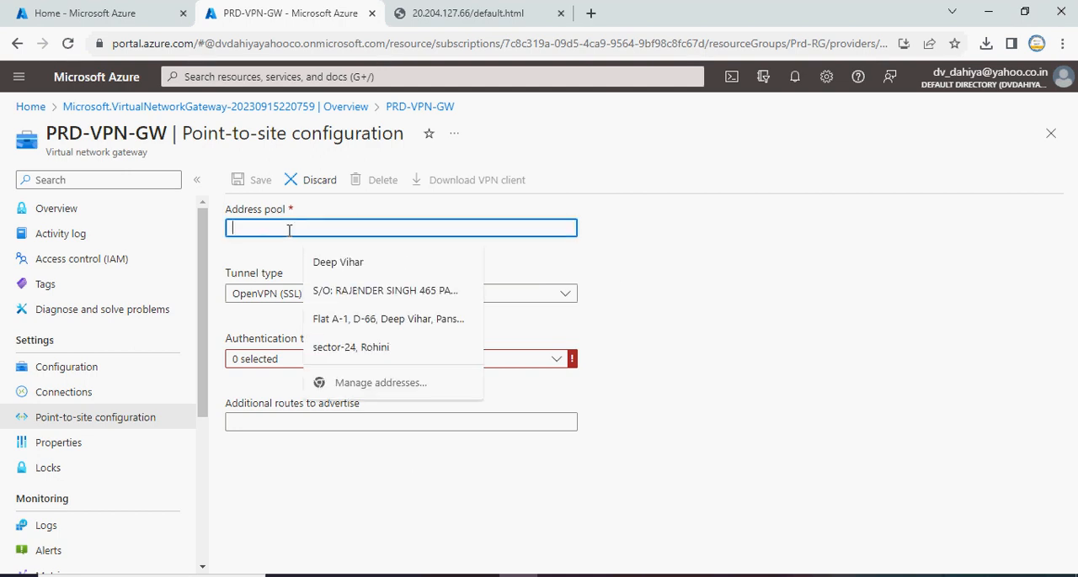
{"action": "left_click", "coordinate": [806, 274]}
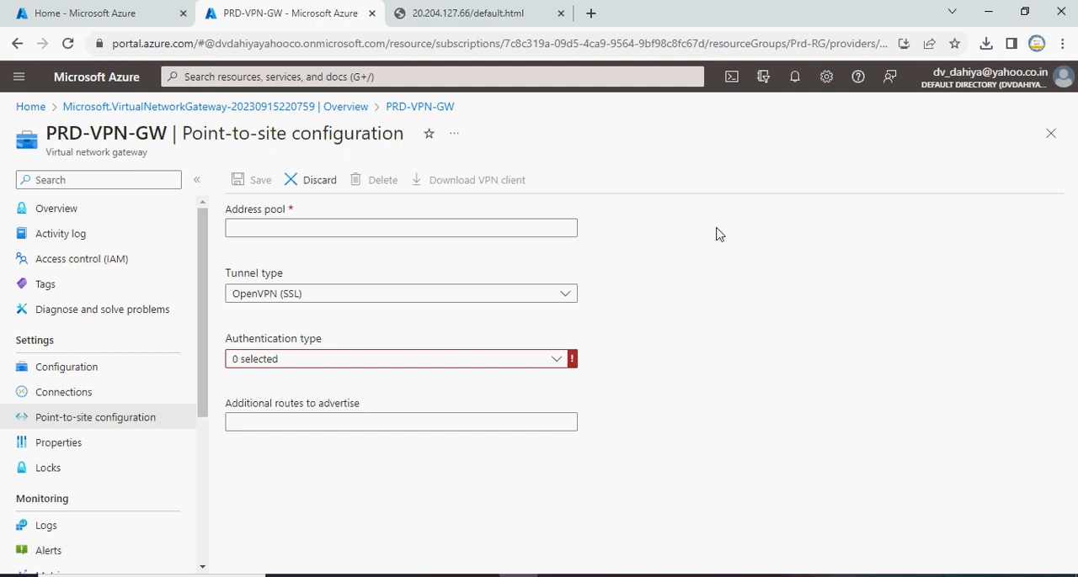
{"action": "left_click", "coordinate": [380, 223]}
{"action": "type", "text": "1"}
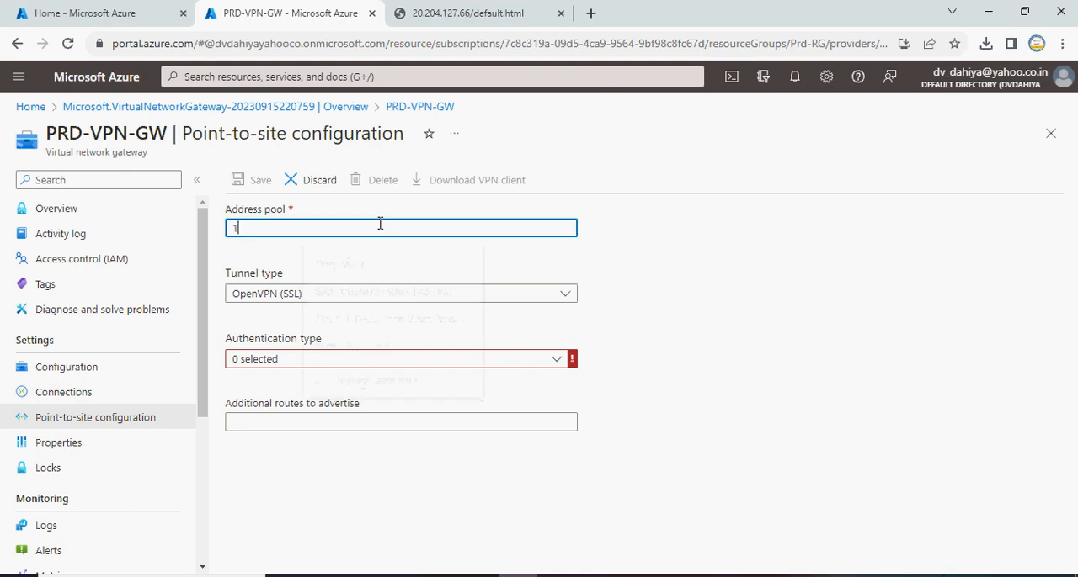
{"action": "type", "text": "72"}
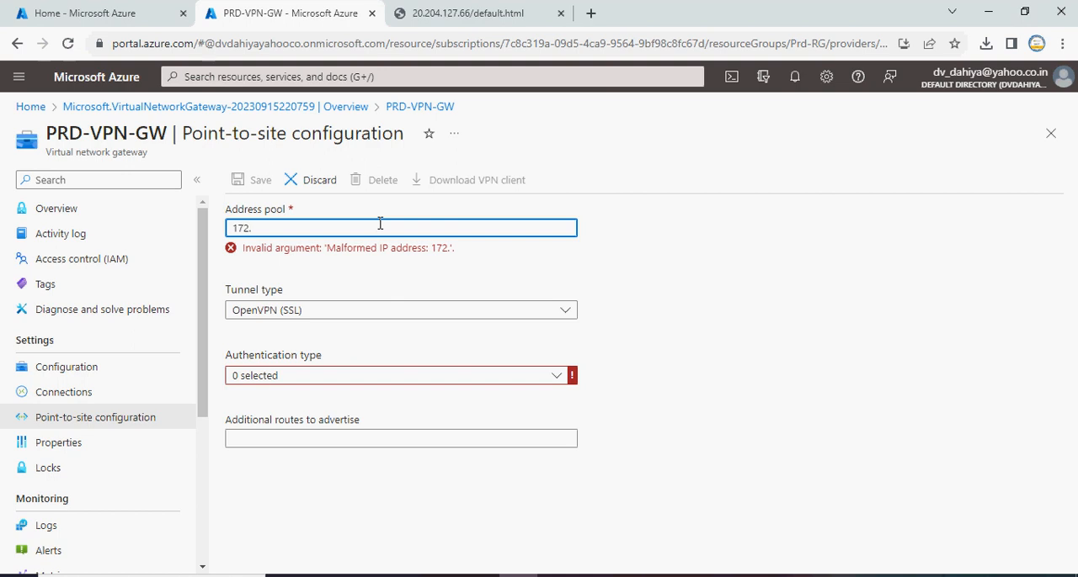
{"action": "type", "text": ".160"}
{"action": "key", "text": "BackSpace"}
{"action": "type", "text": ".1"}
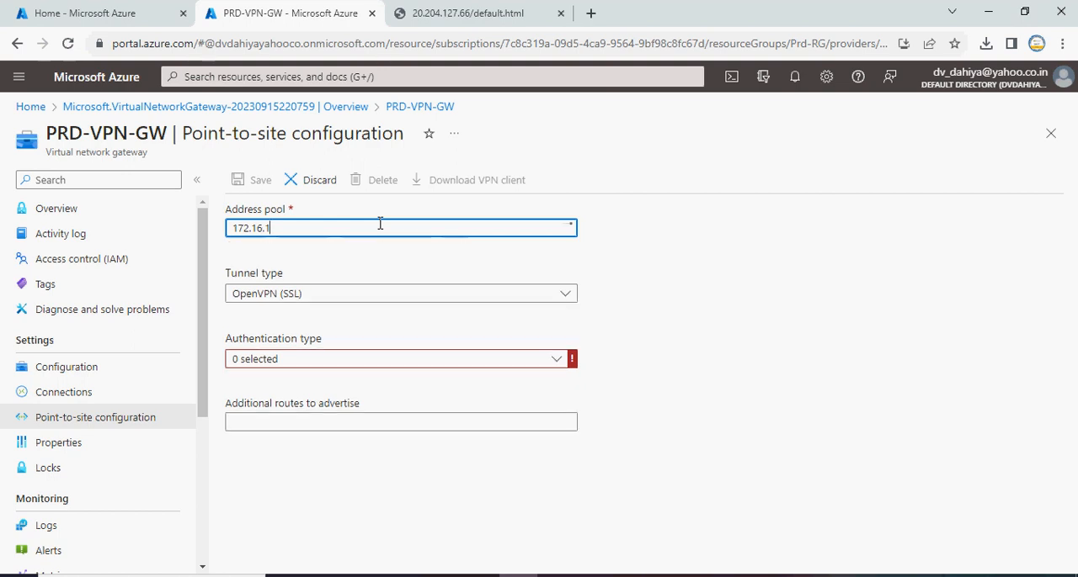
{"action": "key", "text": "BackSpace"}
{"action": "key", "text": "BackSpace"}
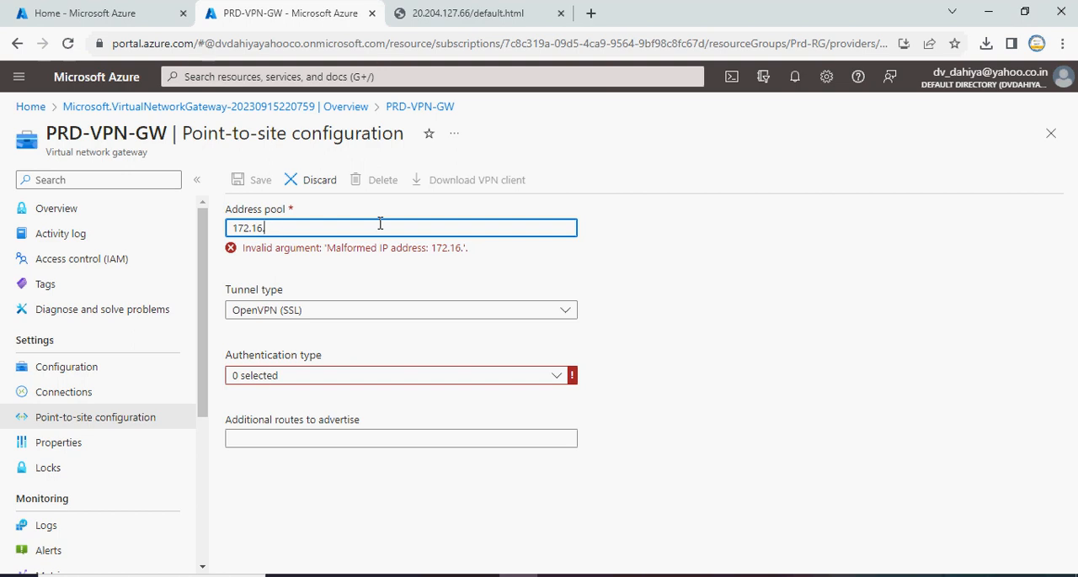
{"action": "type", "text": ".1.0/32"}
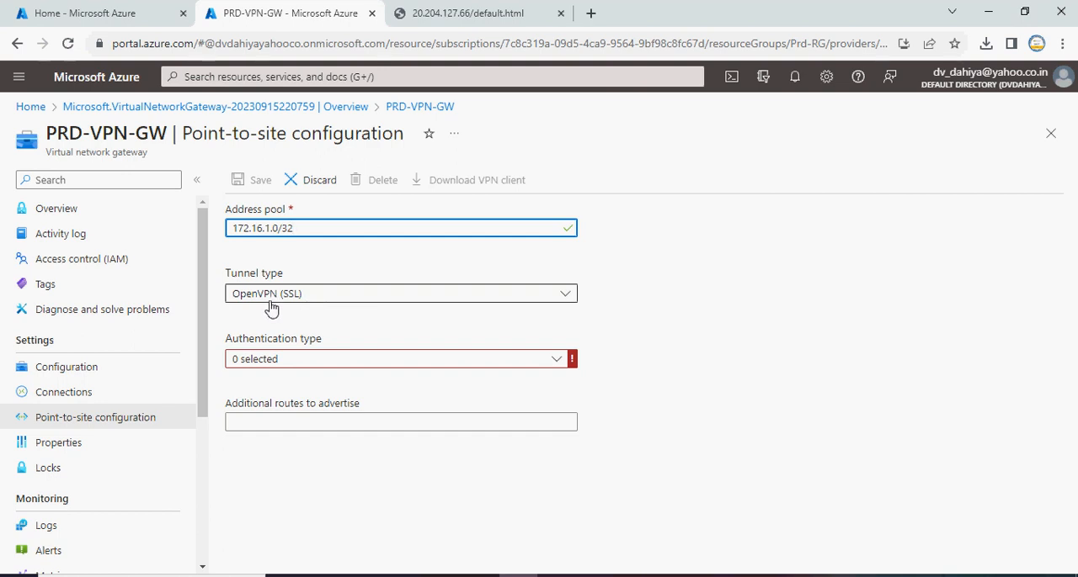
Set the tunnel type to IKEv2 and the authentication type to Azure certificate only
{"action": "left_click", "coordinate": [301, 301]}
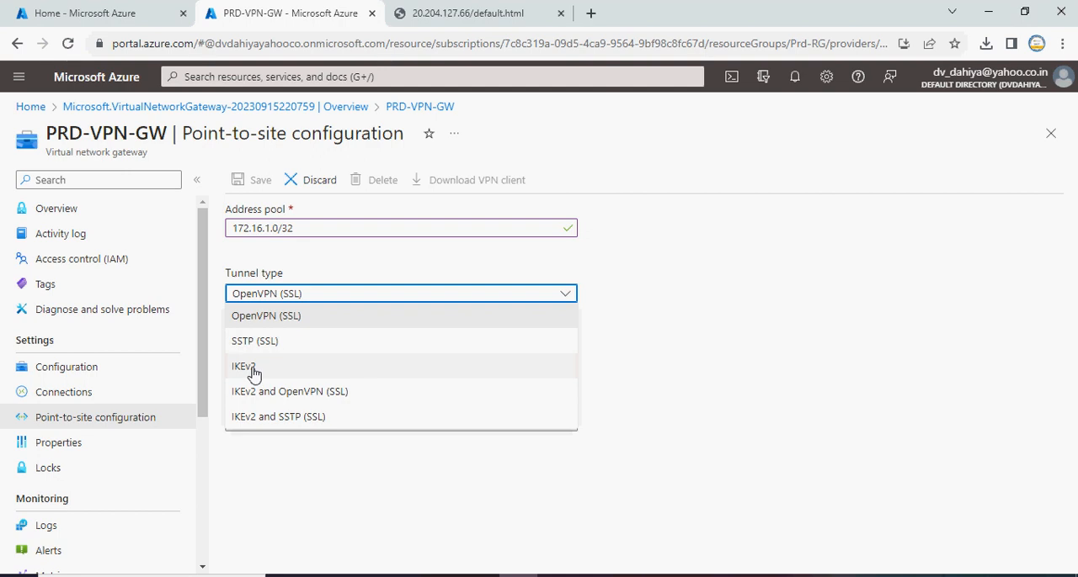
{"action": "left_click", "coordinate": [253, 373]}
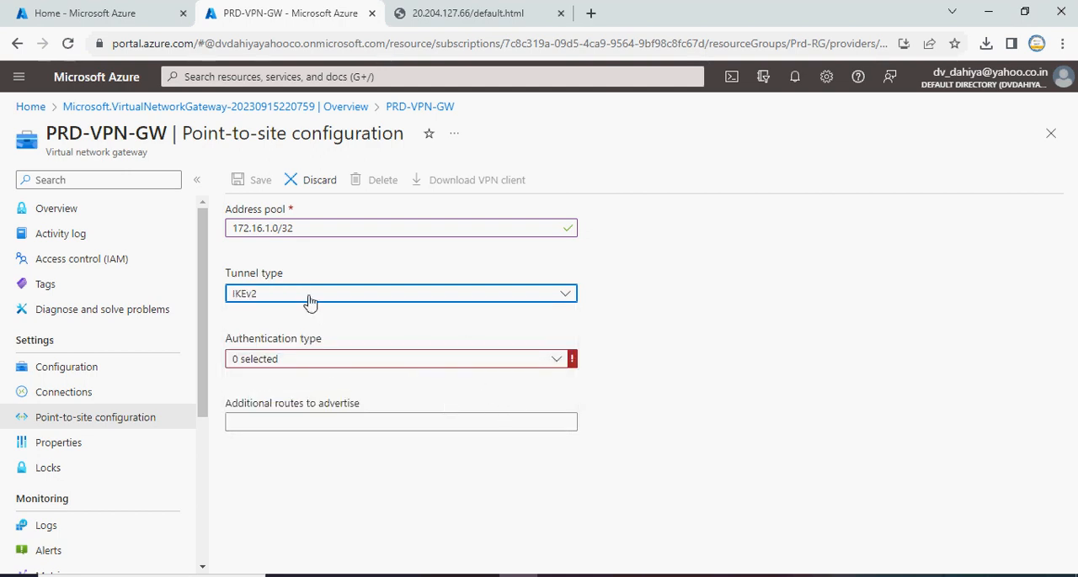
{"action": "left_click", "coordinate": [556, 361]}
{"action": "left_click", "coordinate": [241, 381]}
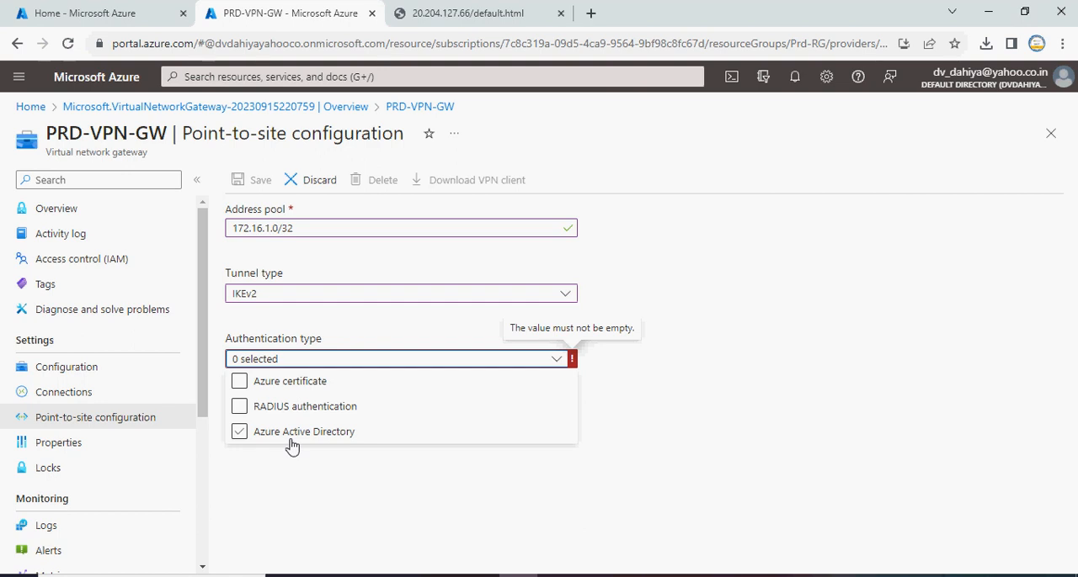
{"action": "left_click", "coordinate": [302, 415]}
{"action": "left_click", "coordinate": [306, 389]}
{"action": "left_click", "coordinate": [241, 384]}
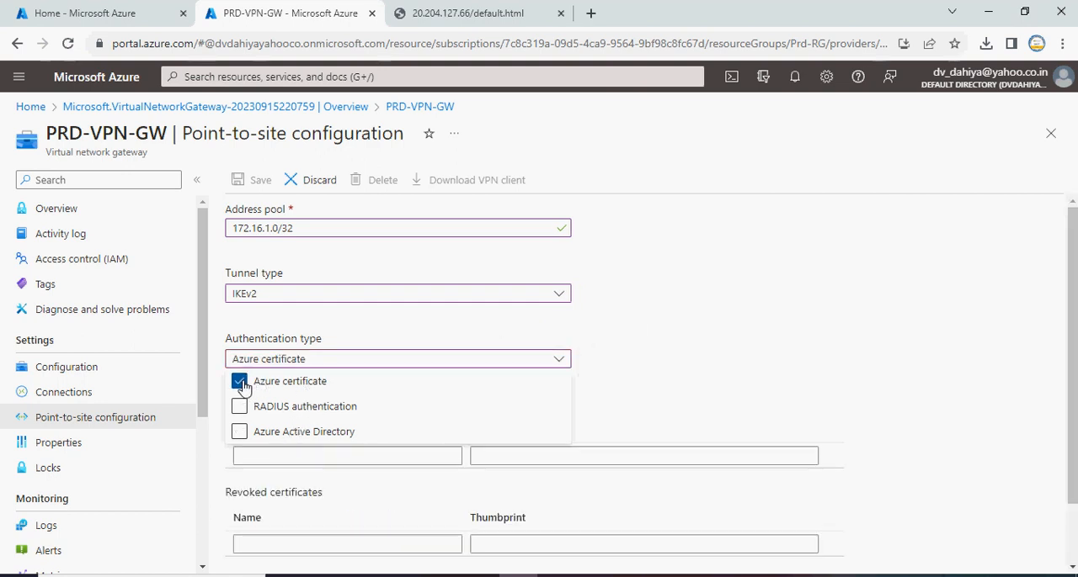
Name the root certificate Root and copy the text between the BEGIN and END lines of VPNRootCert on the ClientVM remote desktop
{"action": "left_click", "coordinate": [340, 457]}
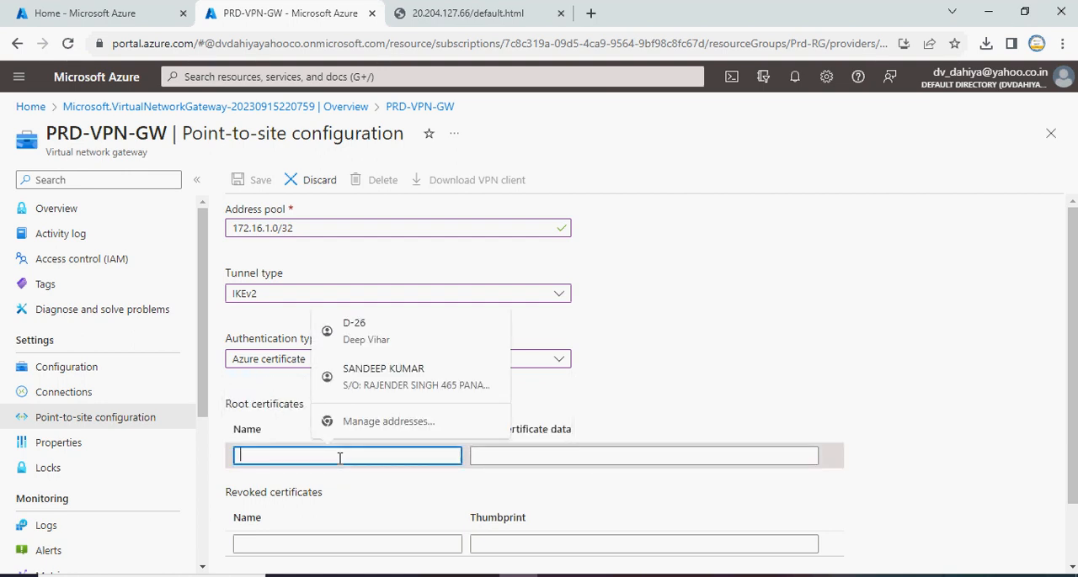
{"action": "type", "text": "Roo"}
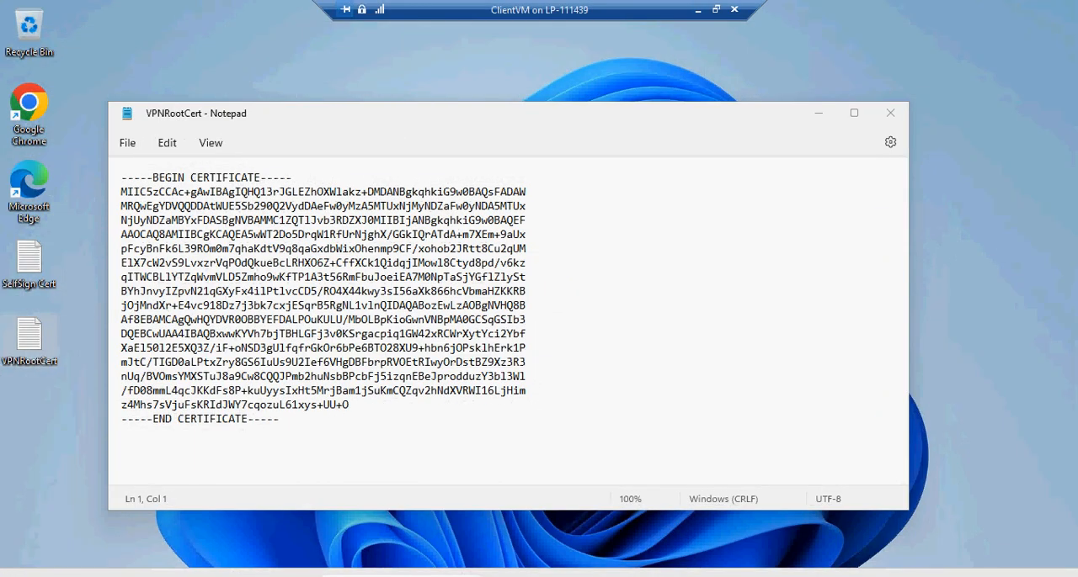
{"action": "key", "text": "Down"}
{"action": "key", "text": "shift+Down"}
{"action": "key", "text": "shift+Down"}
{"action": "key", "text": "shift+Down"}
{"action": "key", "text": "shift+Down"}
{"action": "key", "text": "shift+Down"}
{"action": "key", "text": "shift+Down"}
{"action": "key", "text": "shift+Down"}
{"action": "key", "text": "shift+Down"}
{"action": "key", "text": "shift+Down"}
{"action": "key", "text": "shift+Down"}
{"action": "key", "text": "shift+Down"}
{"action": "key", "text": "shift+Down"}
{"action": "key", "text": "shift+Down"}
{"action": "key", "text": "shift+Down"}
{"action": "key", "text": "shift+Down"}
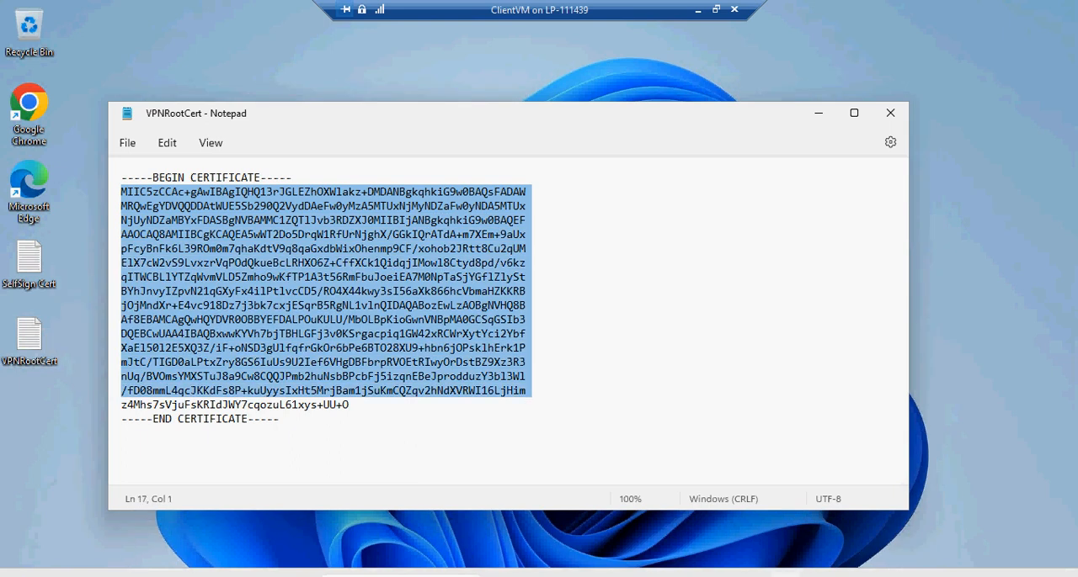
{"action": "key", "text": "shift+Down"}
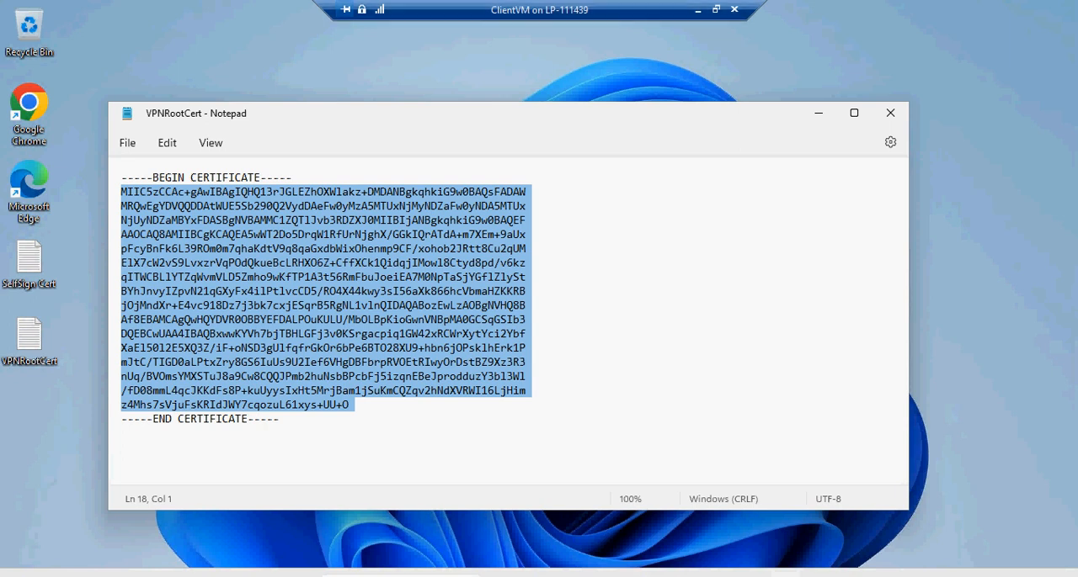
Return to the Azure portal, paste the copied text as Root's public certificate data, and try to save the configuration
{"action": "left_click", "coordinate": [697, 11]}
{"action": "left_click", "coordinate": [504, 454]}
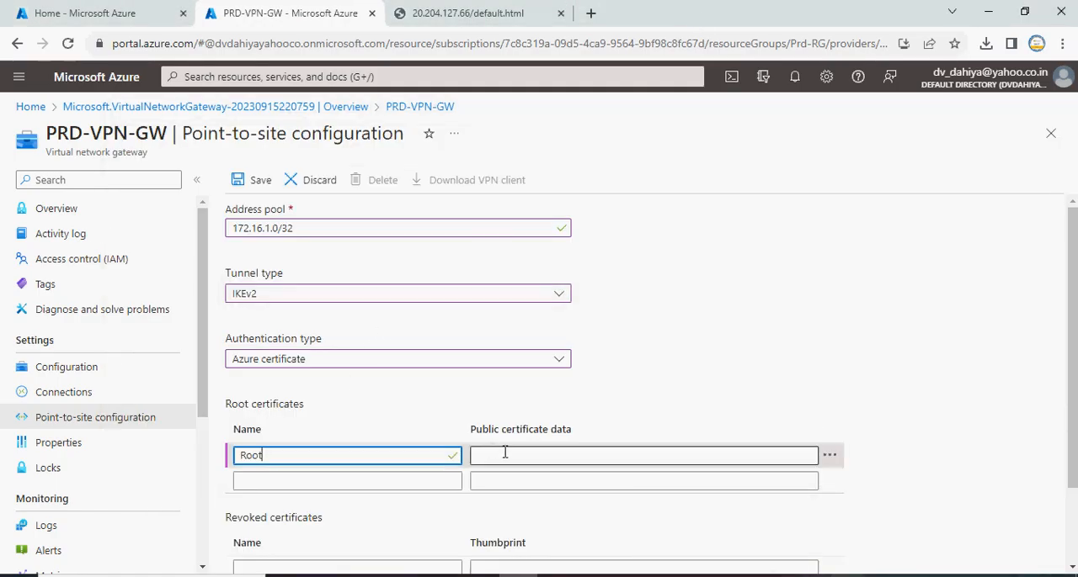
{"action": "key", "text": "ctrl+v"}
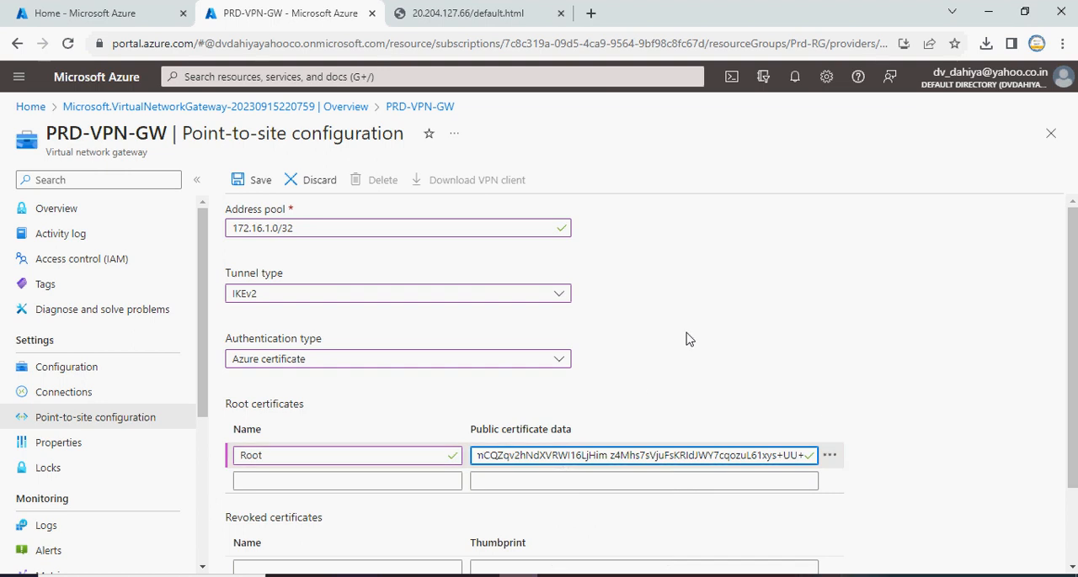
{"action": "left_click", "coordinate": [733, 337]}
{"action": "scroll", "coordinate": [733, 337], "scroll_direction": "down", "scroll_amount": 1}
{"action": "scroll", "coordinate": [733, 337], "scroll_direction": "down", "scroll_amount": 1}
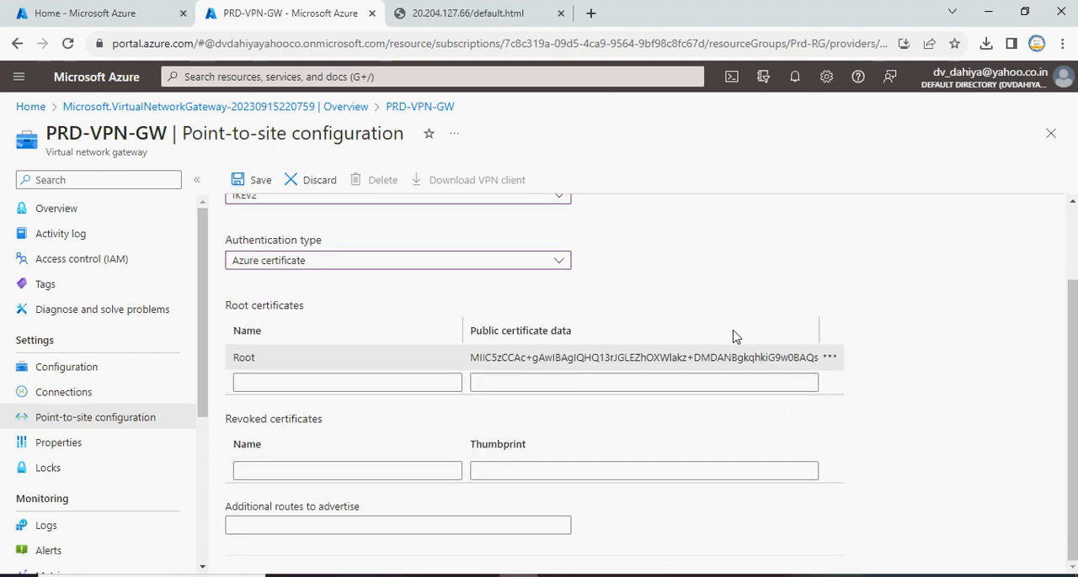
{"action": "scroll", "coordinate": [734, 336], "scroll_direction": "up", "scroll_amount": 2}
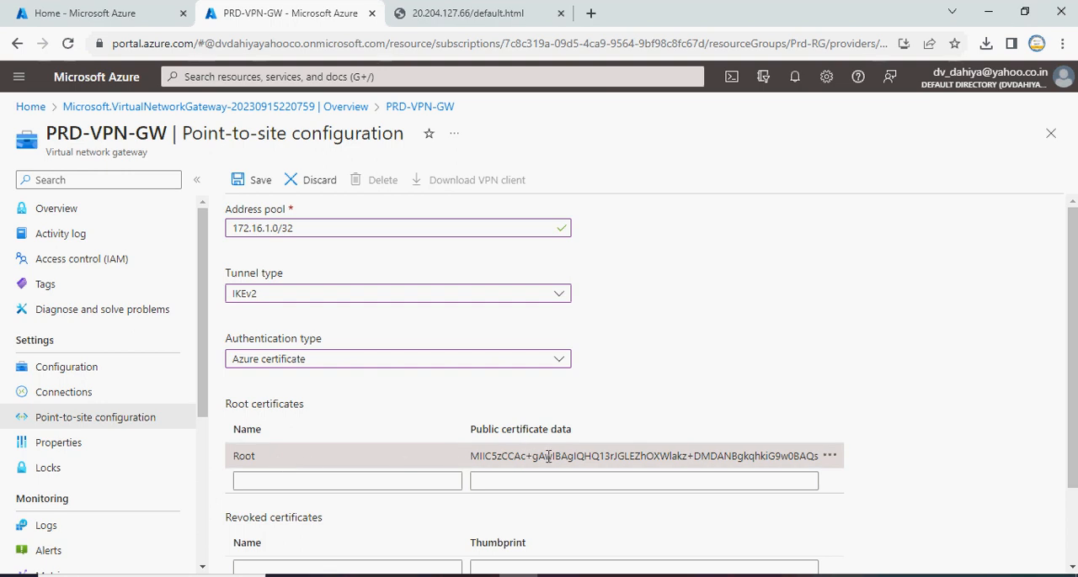
{"action": "left_click", "coordinate": [257, 184]}
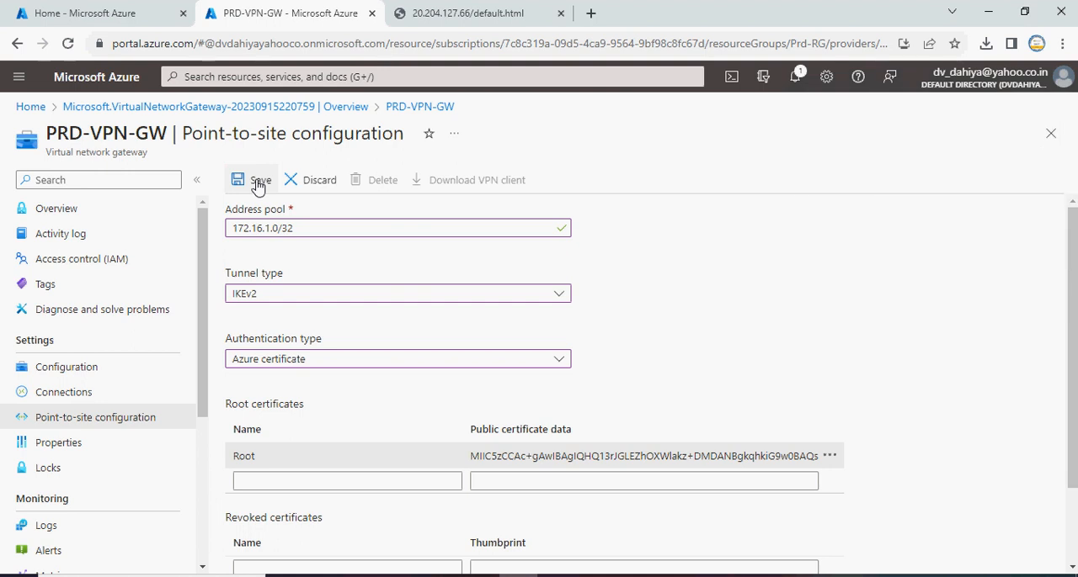
Change the address pool to 172.16.0.0/32 and try to save the configuration again
{"action": "left_click", "coordinate": [271, 228]}
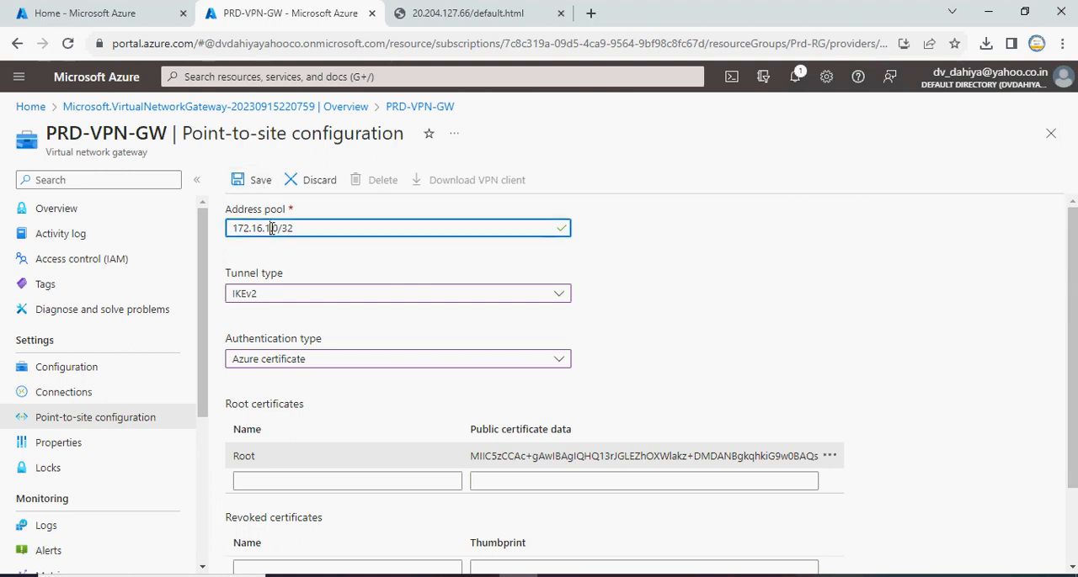
{"action": "key", "text": "BackSpace"}
{"action": "type", "text": "0"}
{"action": "left_click", "coordinate": [347, 249]}
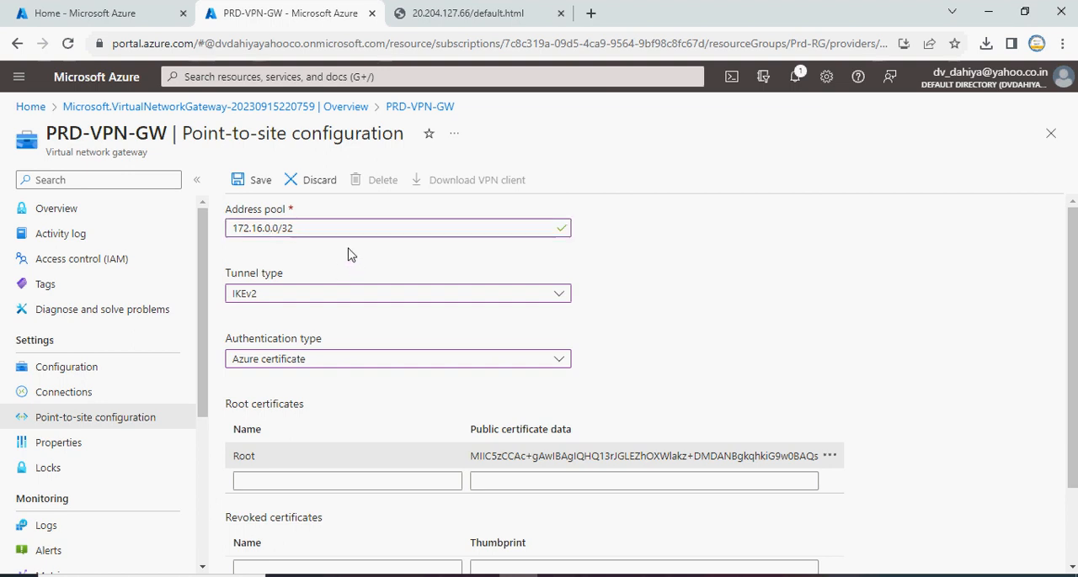
{"action": "left_click", "coordinate": [260, 179]}
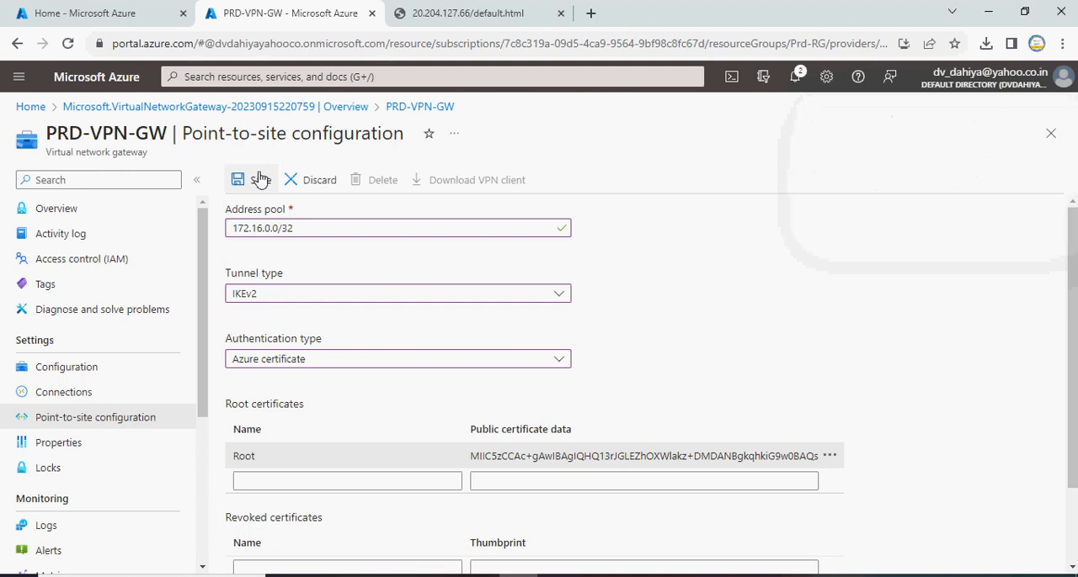
Change the address pool to 172.16.0.0/16, save the point-to-site configuration, and check the portal notifications
{"action": "left_click", "coordinate": [305, 226]}
{"action": "key", "text": "BackSpace"}
{"action": "key", "text": "BackSpace"}
{"action": "type", "text": "10"}
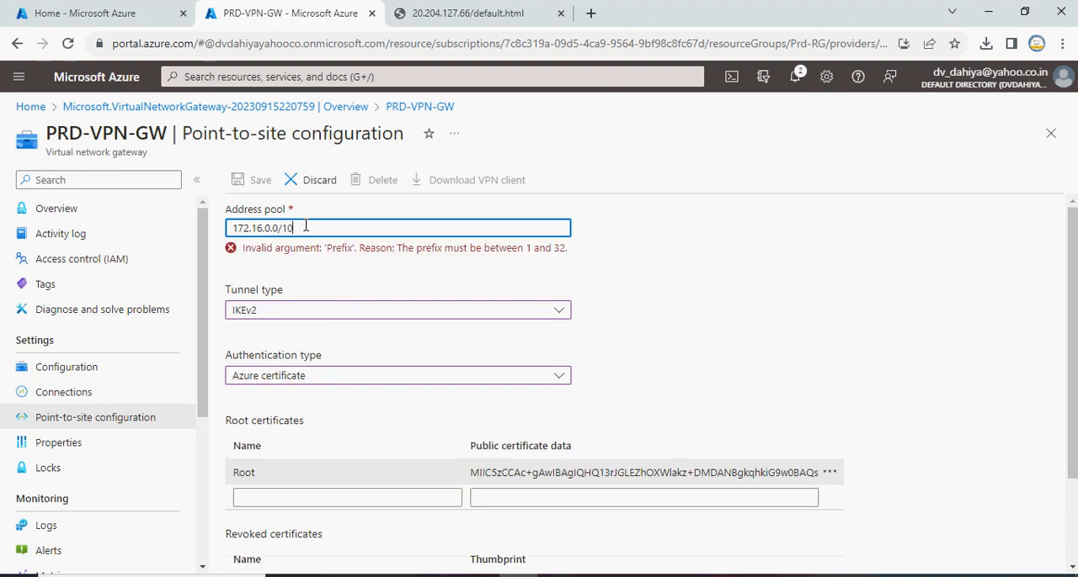
{"action": "key", "text": "BackSpace"}
{"action": "type", "text": "6"}
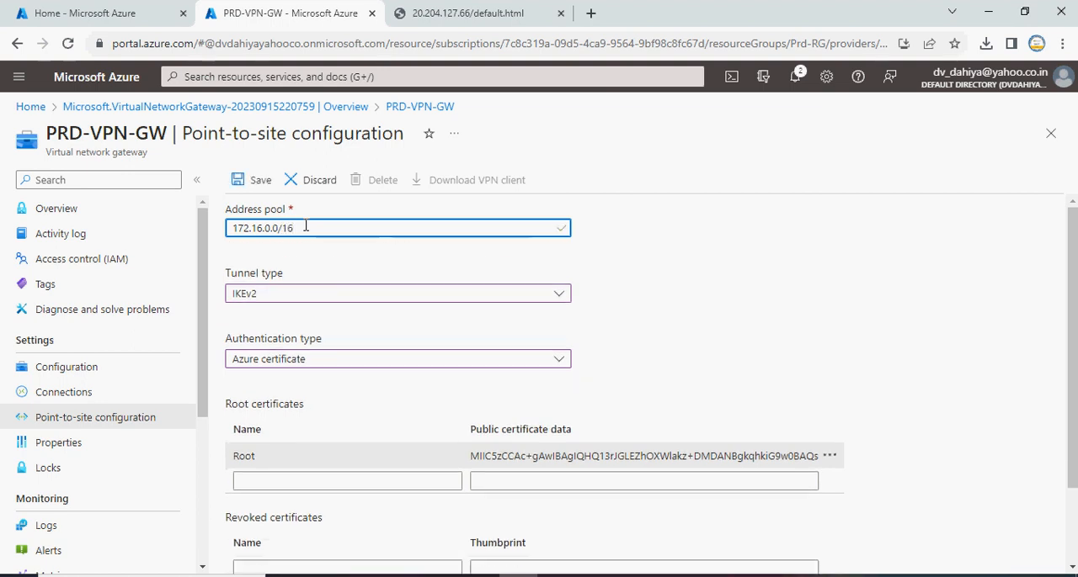
{"action": "left_click", "coordinate": [261, 181]}
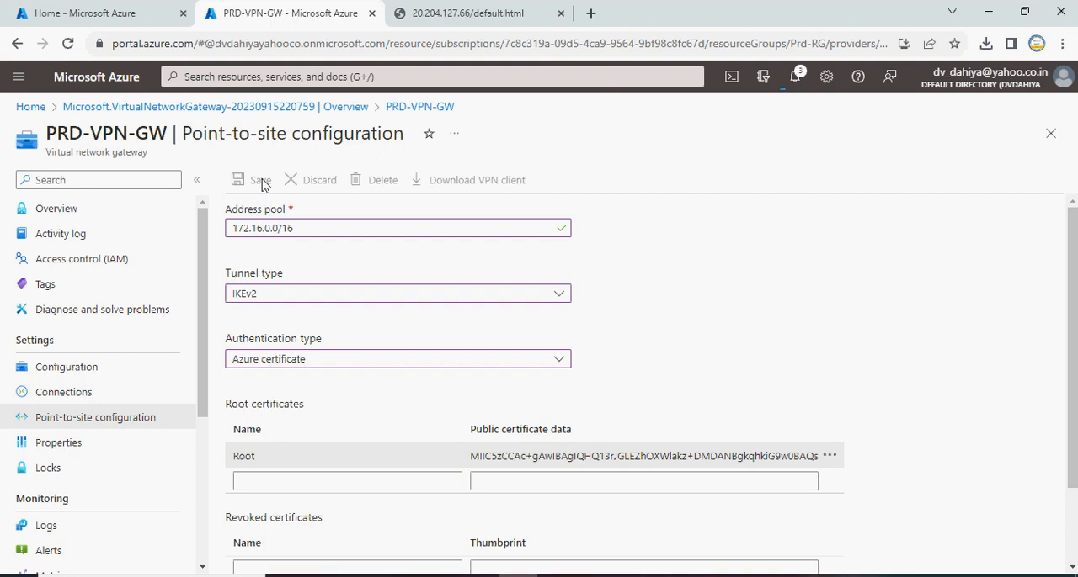
{"action": "left_click", "coordinate": [795, 78]}
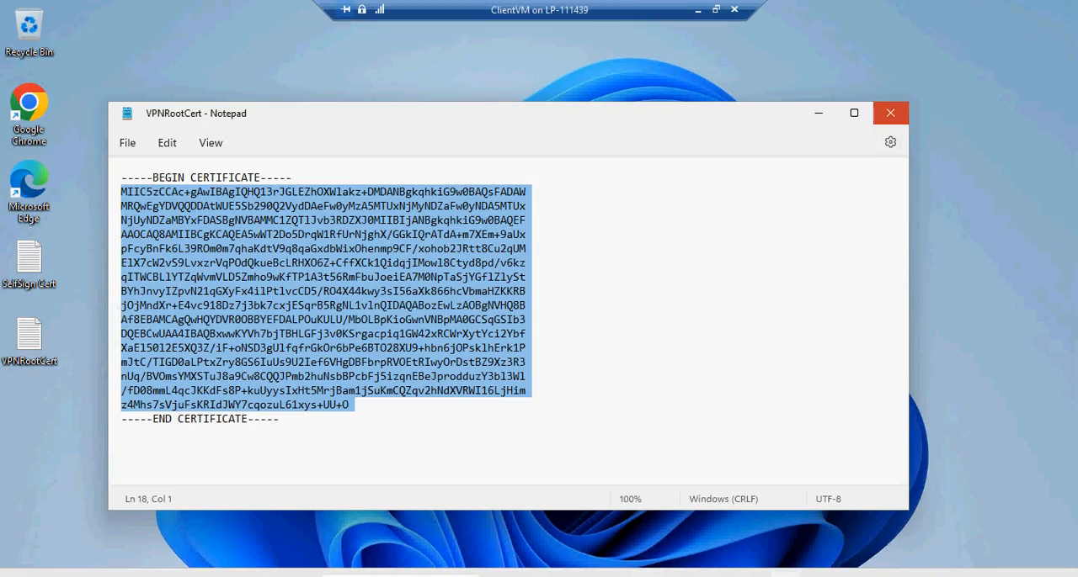
Close the VPNRootCert file on the ClientVM remote desktop and open portal.azure.com in Google Chrome
{"action": "left_click", "coordinate": [889, 113]}
{"action": "double_click", "coordinate": [29, 105]}
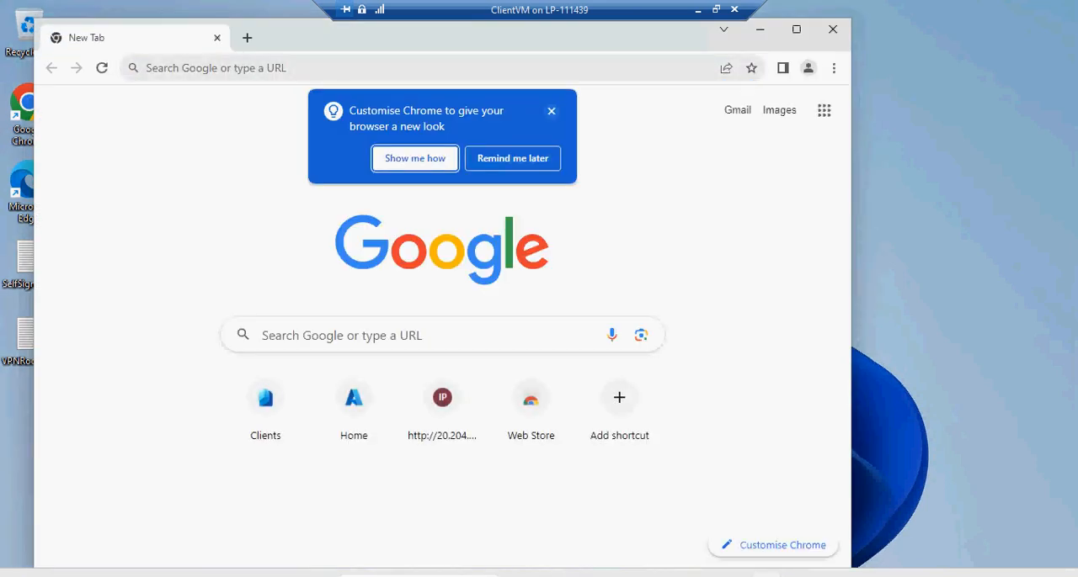
{"action": "left_click", "coordinate": [552, 111]}
{"action": "left_click", "coordinate": [472, 68]}
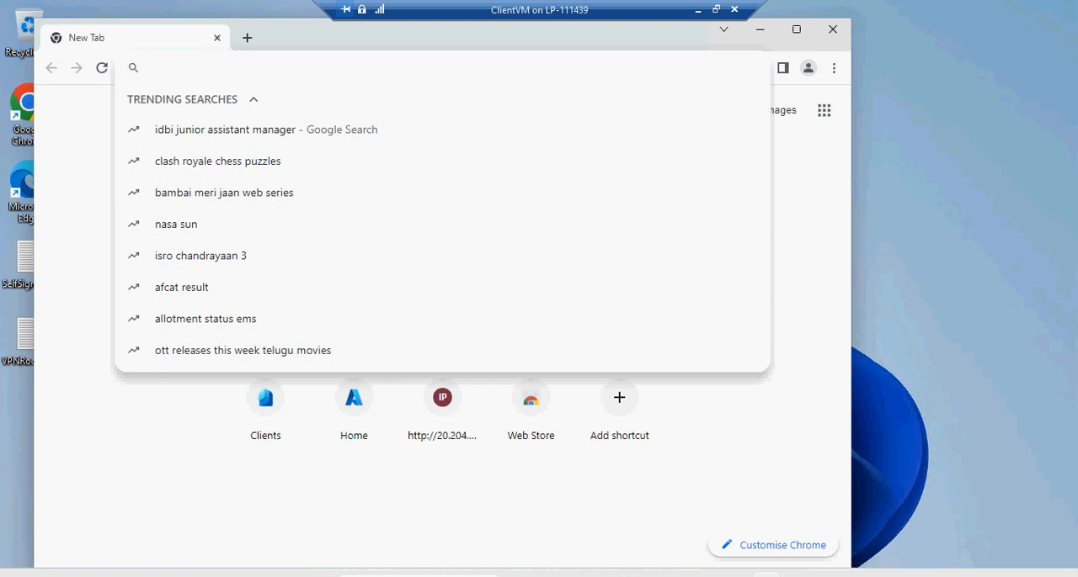
{"action": "type", "text": "por"}
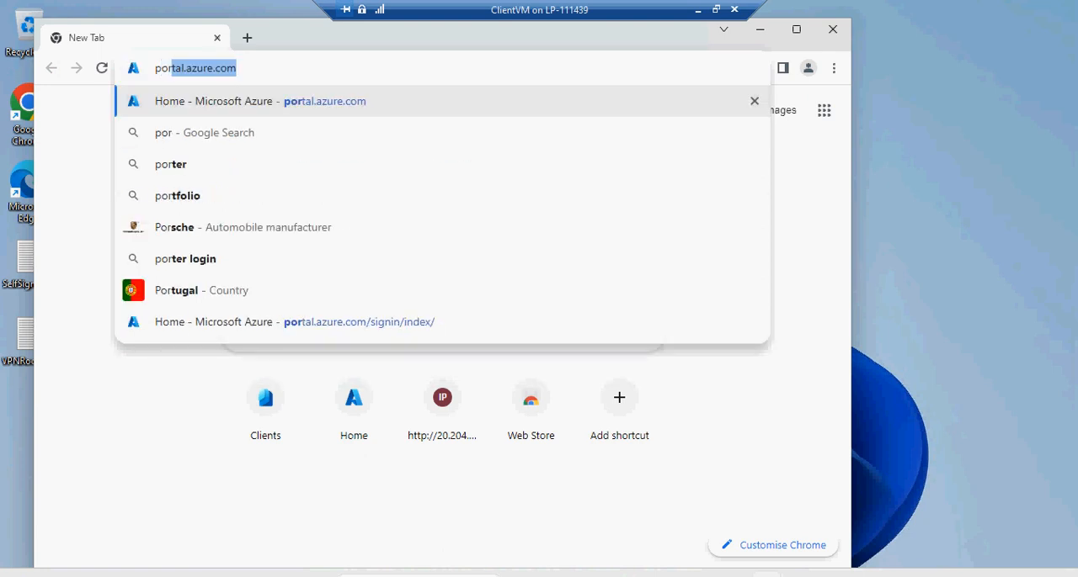
{"action": "key", "text": "Return"}
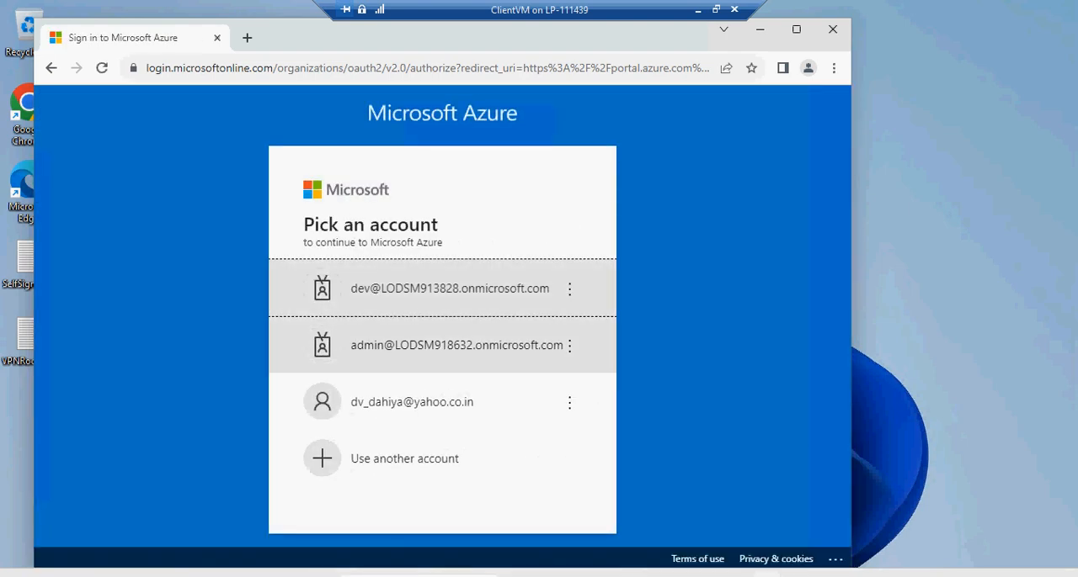
Sign in to Microsoft Azure with the personal Yahoo account, enter the account password, retry it if rejected, and stay signed in
{"action": "left_click", "coordinate": [413, 402]}
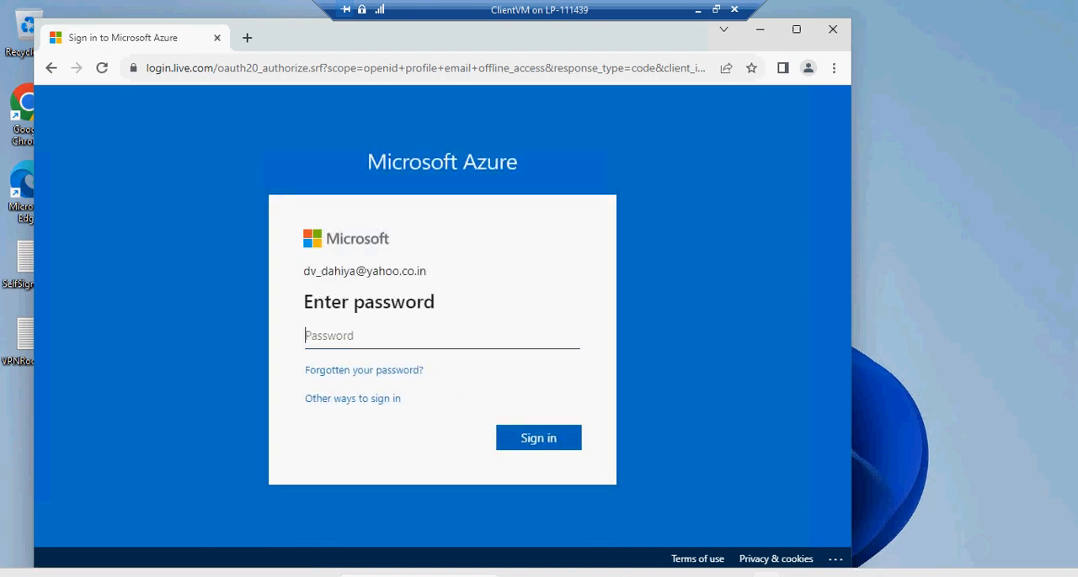
{"action": "type", "text": "•••••••••"}
{"action": "key", "text": "Return"}
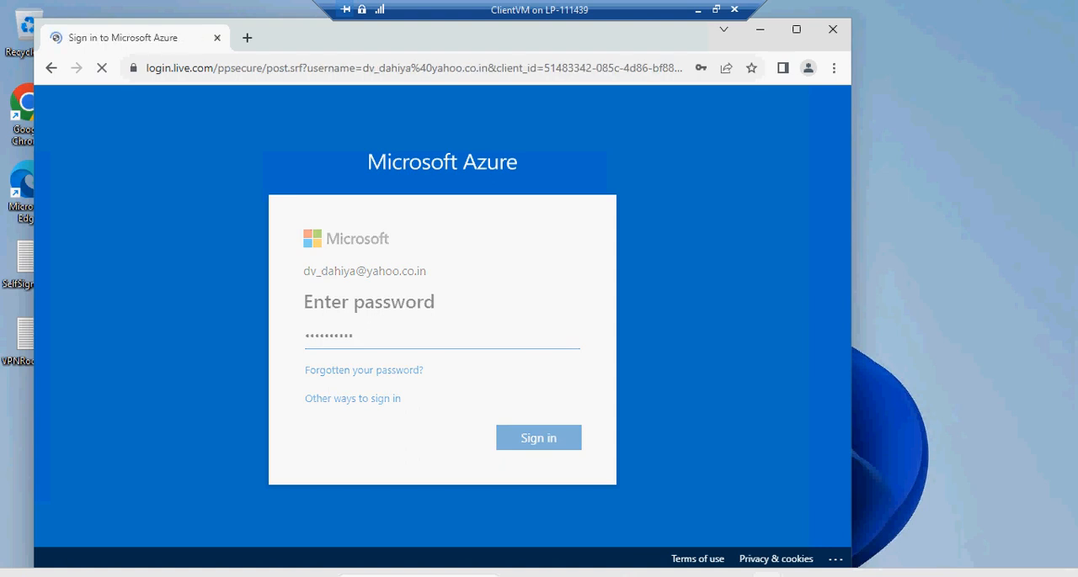
{"action": "type", "text": "•••••••"}
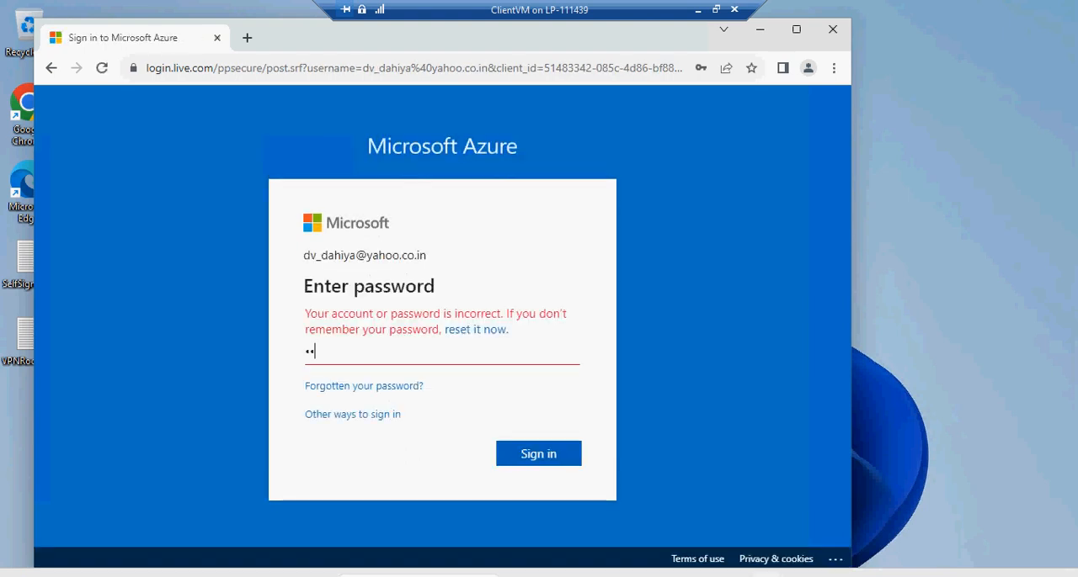
{"action": "type", "text": "•••"}
{"action": "key", "text": "Return"}
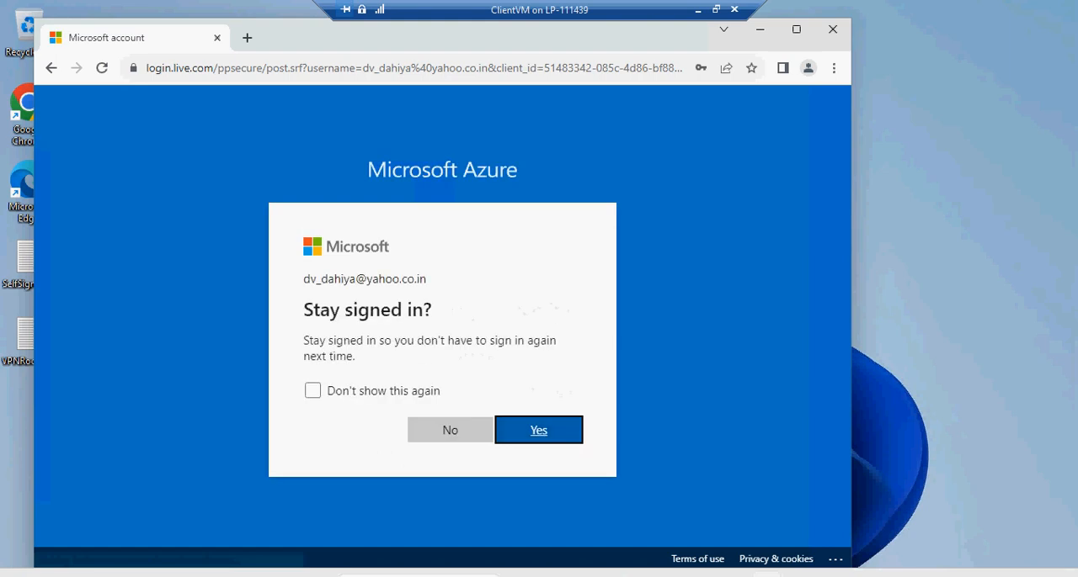
{"action": "key", "text": "Return"}
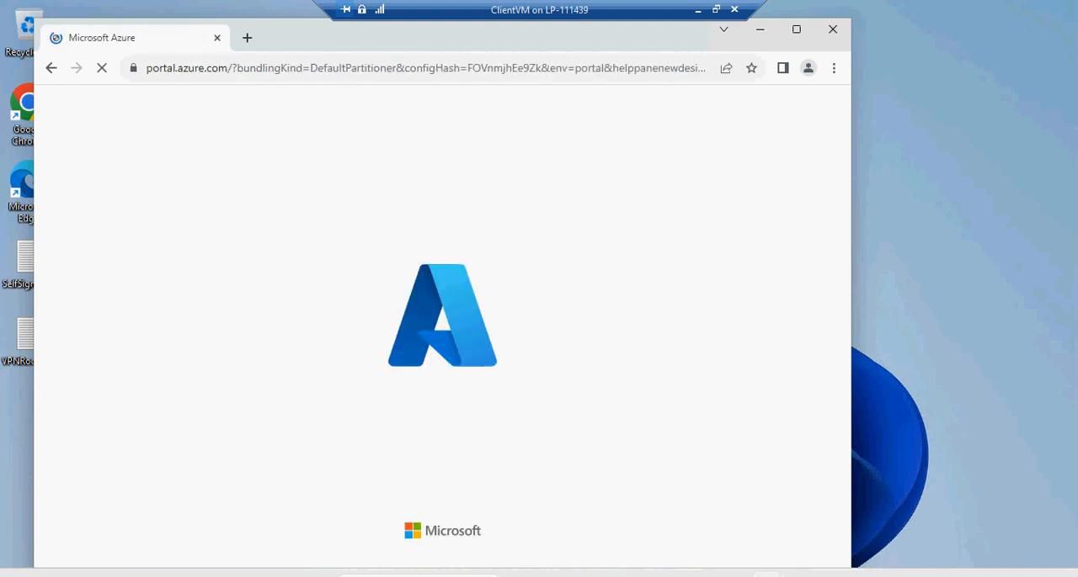
Maximize the browser window, open the point-to-site configuration of virtual network gateway PRD-VPN-GW, and review its settings
{"action": "left_click", "coordinate": [797, 29]}
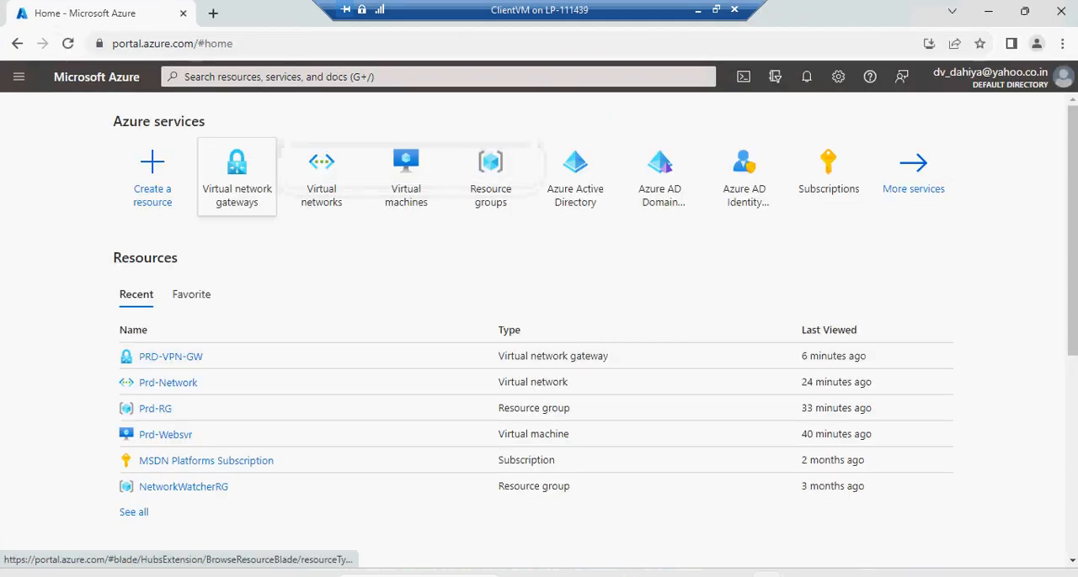
{"action": "left_click", "coordinate": [236, 177]}
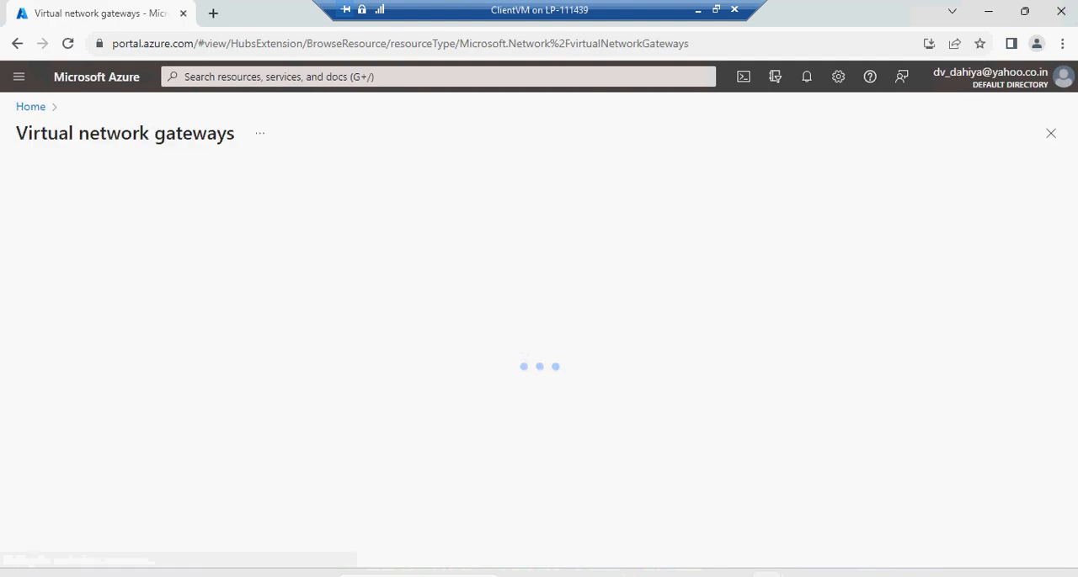
{"action": "left_click", "coordinate": [89, 305]}
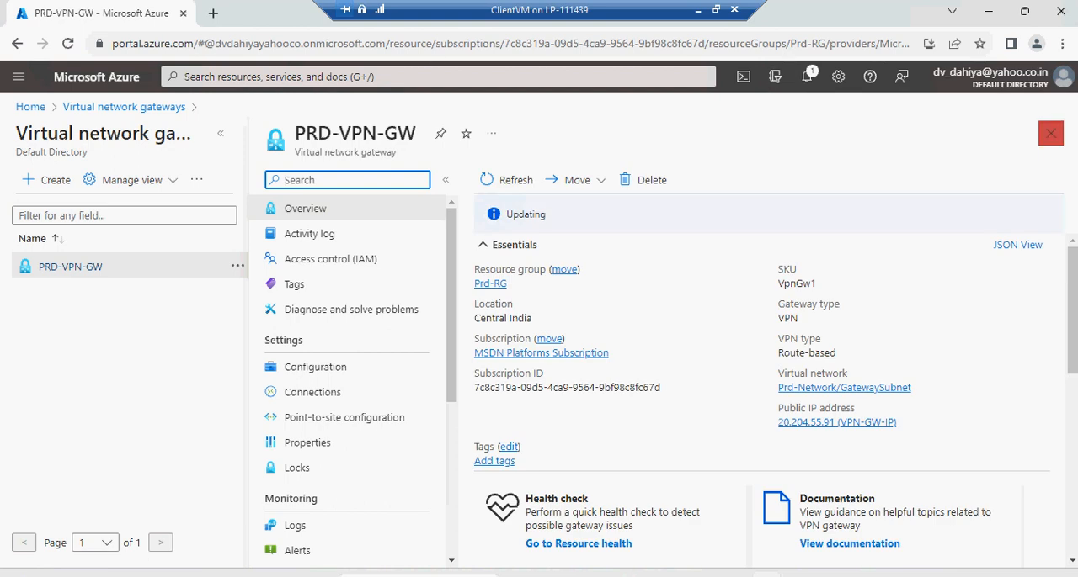
{"action": "left_click", "coordinate": [343, 418]}
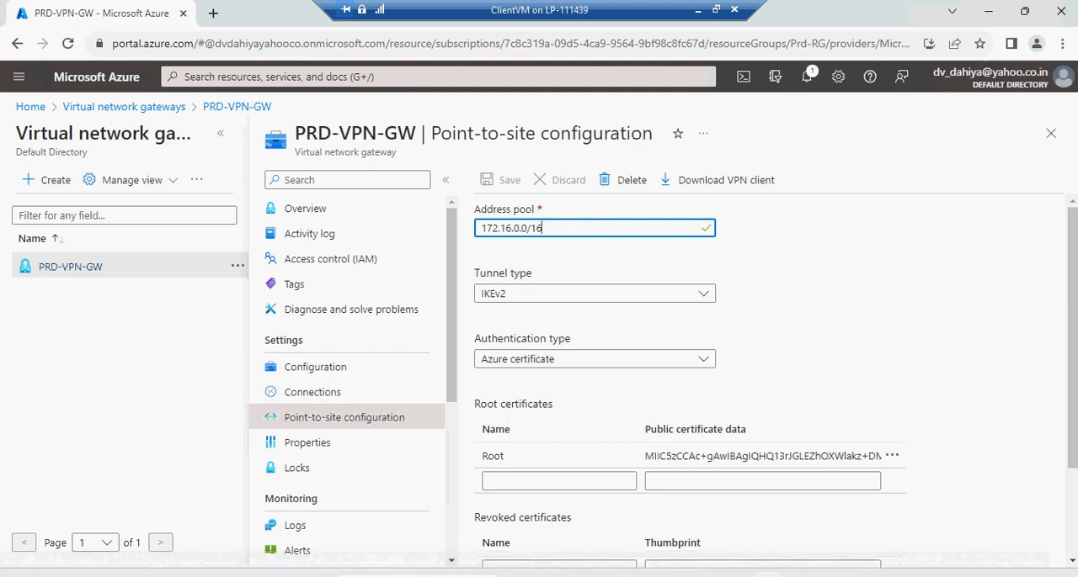
{"action": "scroll", "coordinate": [762, 357], "scroll_direction": "down", "scroll_amount": 3}
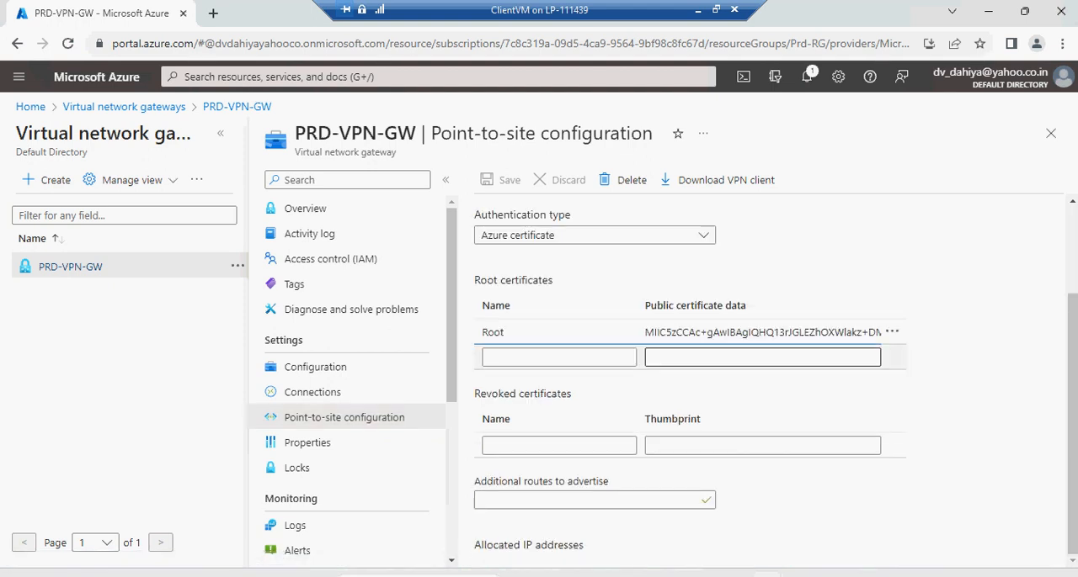
{"action": "scroll", "coordinate": [689, 379], "scroll_direction": "up", "scroll_amount": 3}
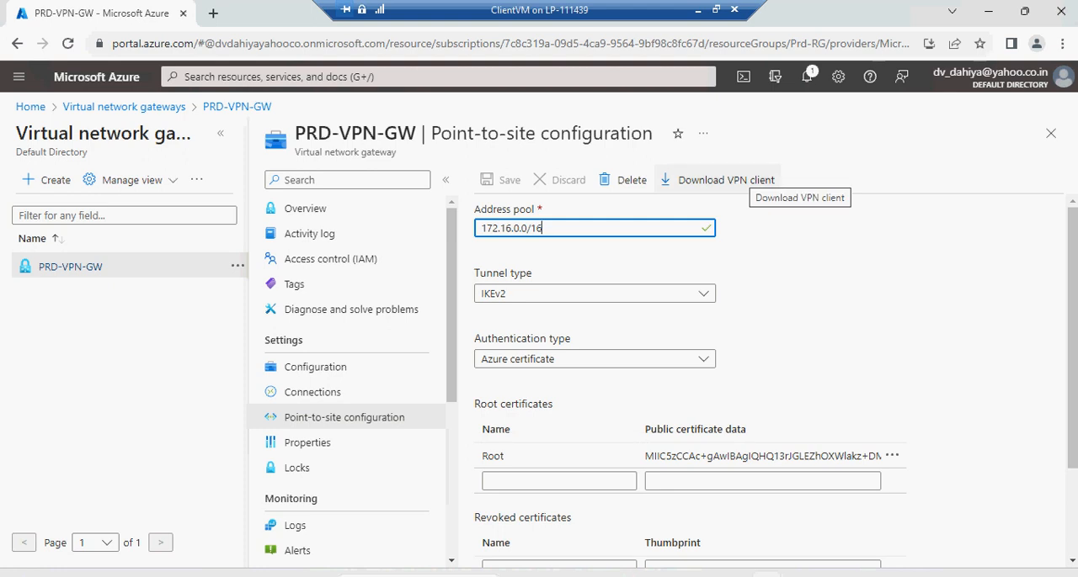
Download the gateway's VPN client, check the portal notifications, and allow the PRD-VPN-GW.zip download to continue
{"action": "left_click", "coordinate": [715, 179]}
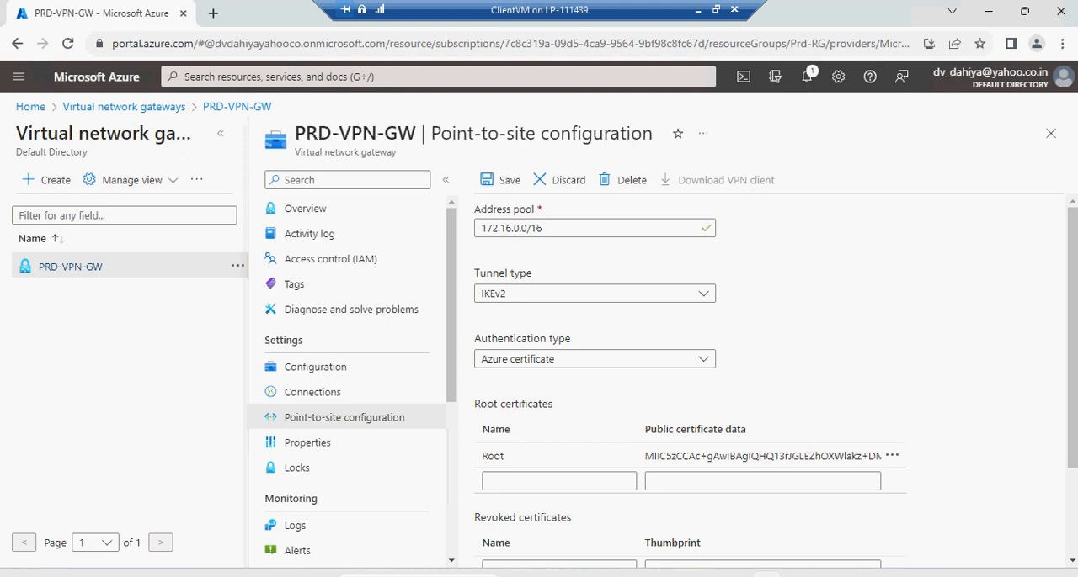
{"action": "left_click", "coordinate": [806, 76]}
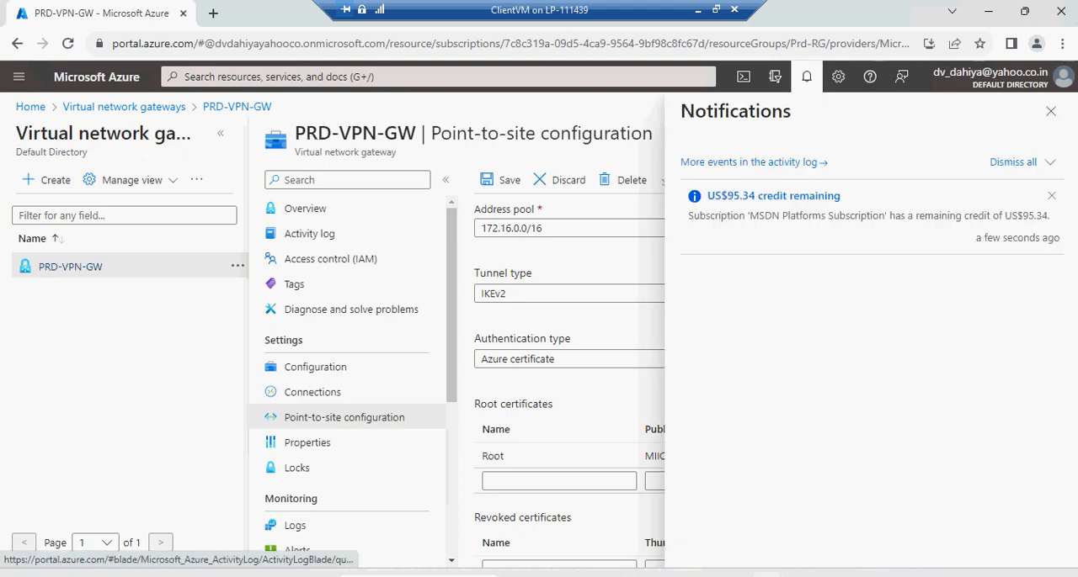
{"action": "left_click", "coordinate": [1050, 111]}
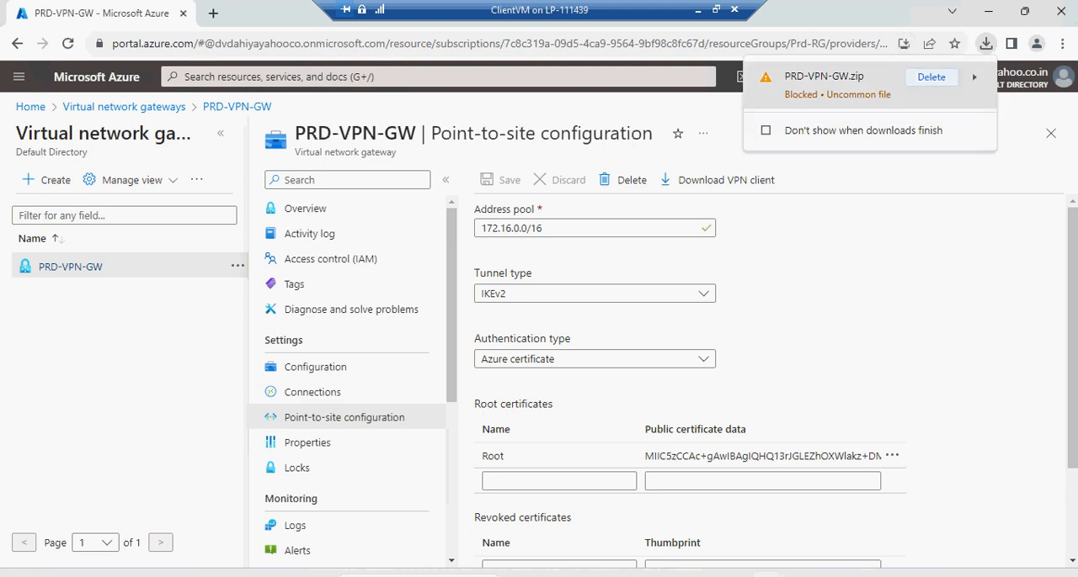
{"action": "left_click", "coordinate": [974, 77]}
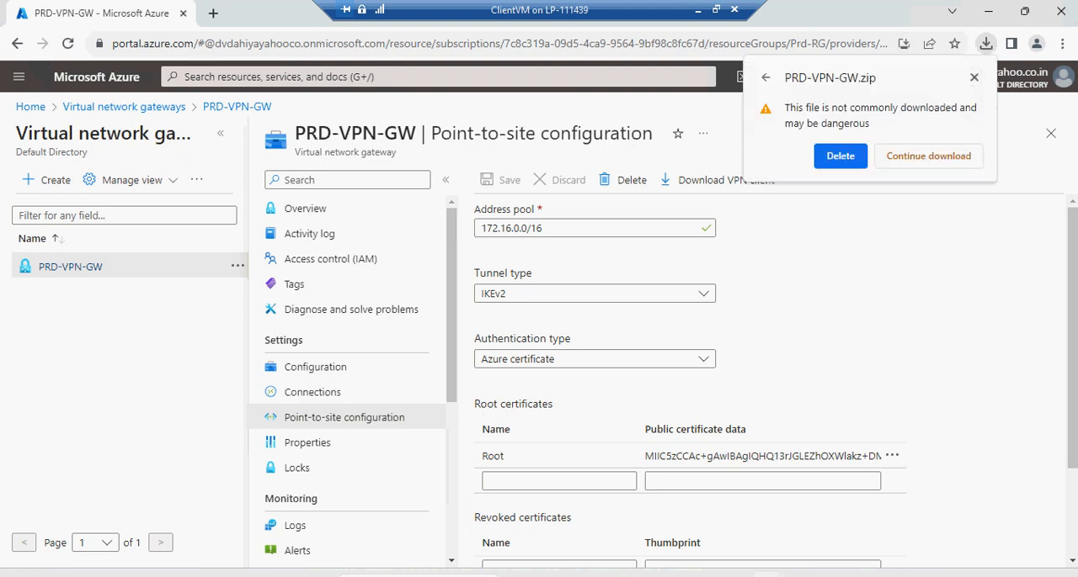
{"action": "left_click", "coordinate": [930, 155]}
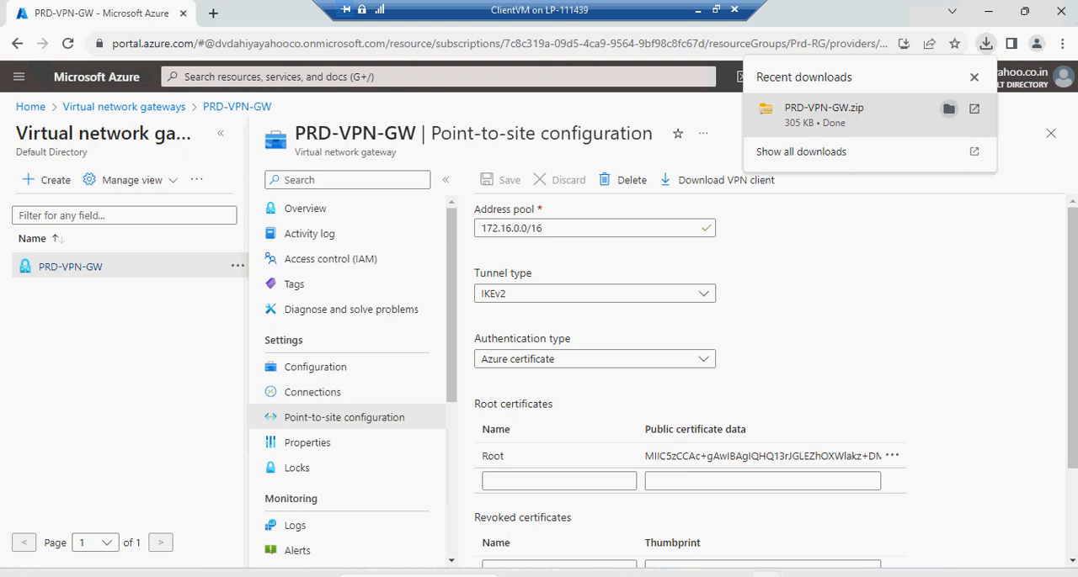
Show PRD-VPN-GW.zip in the Downloads folder, look through its contents, and extract it to a PRD-VPN-GW folder there
{"action": "left_click", "coordinate": [949, 109]}
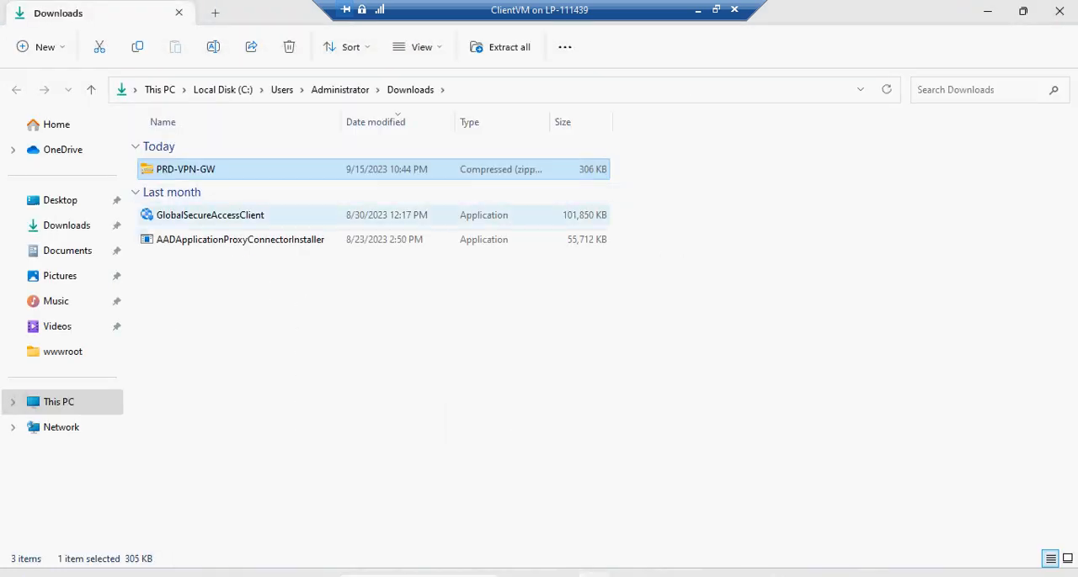
{"action": "double_click", "coordinate": [186, 171]}
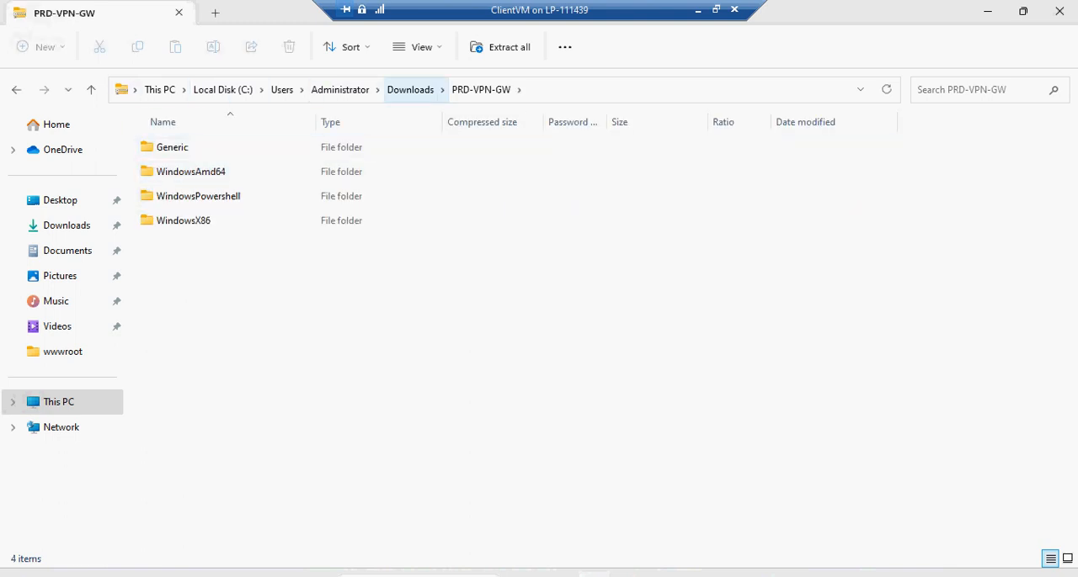
{"action": "double_click", "coordinate": [410, 90]}
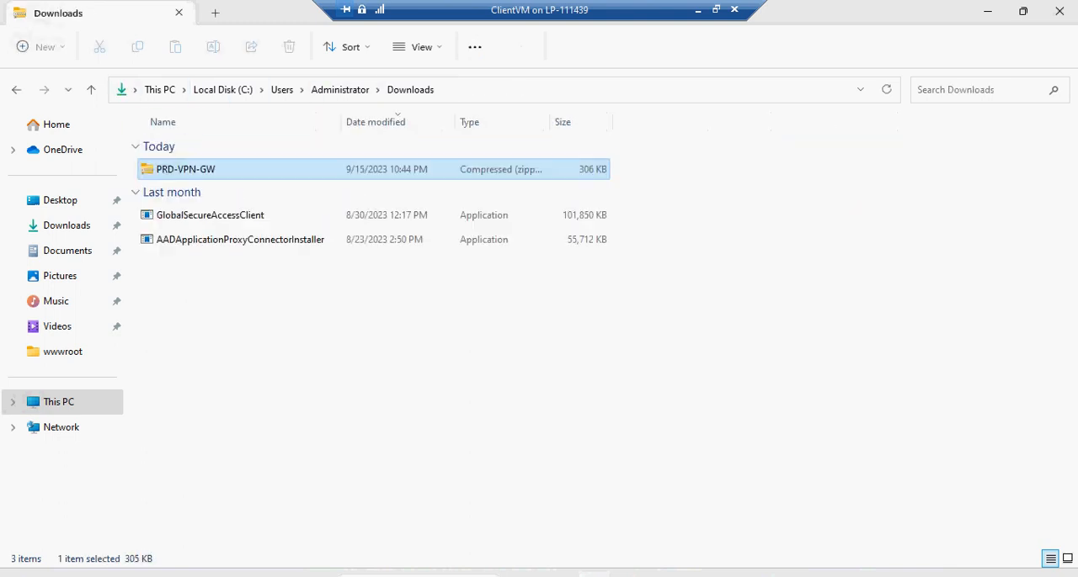
{"action": "left_click", "coordinate": [186, 169]}
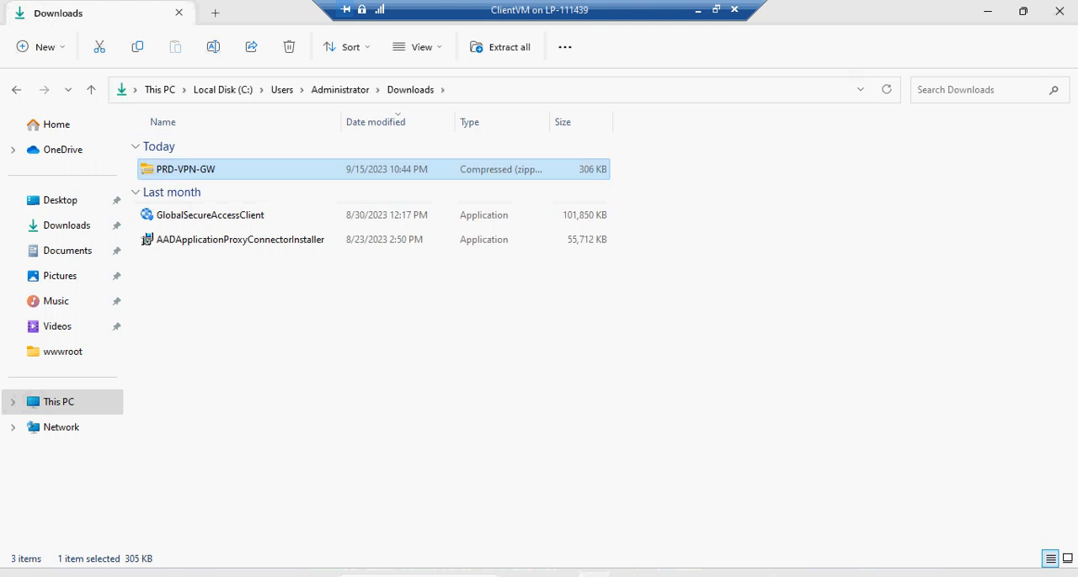
{"action": "right_click", "coordinate": [196, 170]}
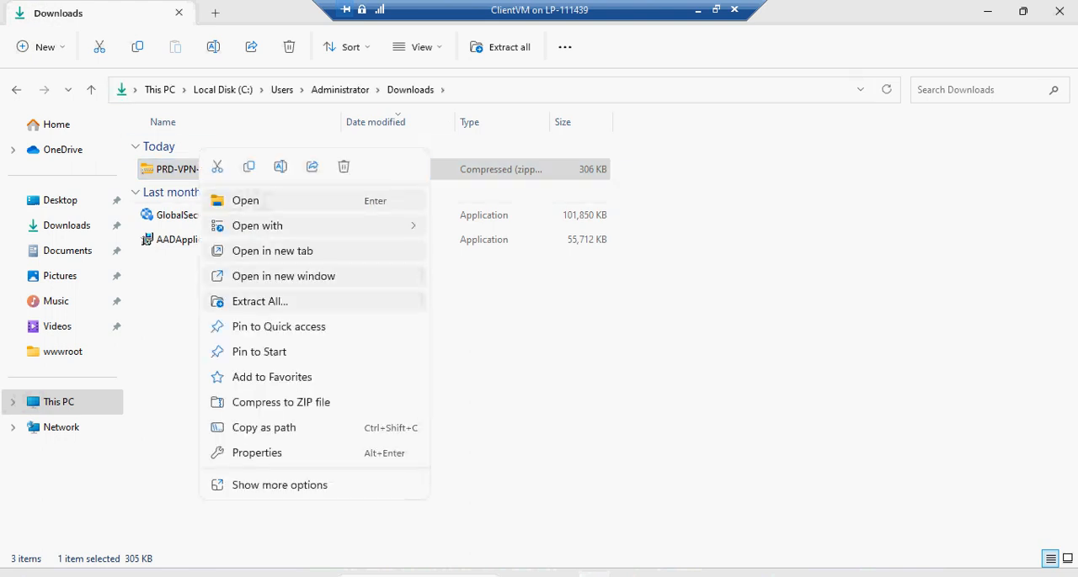
{"action": "left_click", "coordinate": [259, 301]}
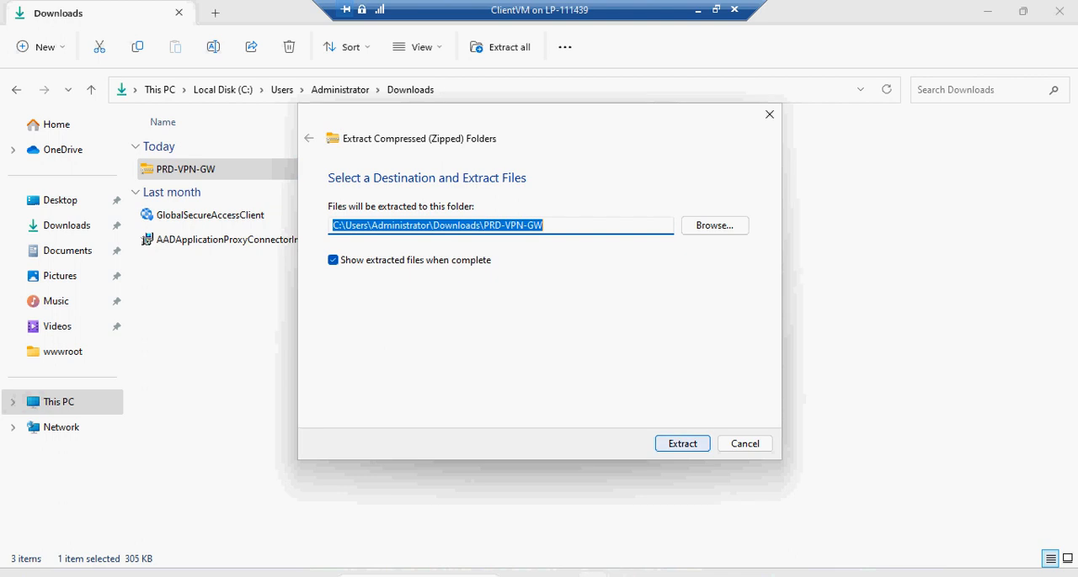
{"action": "key", "text": "Return"}
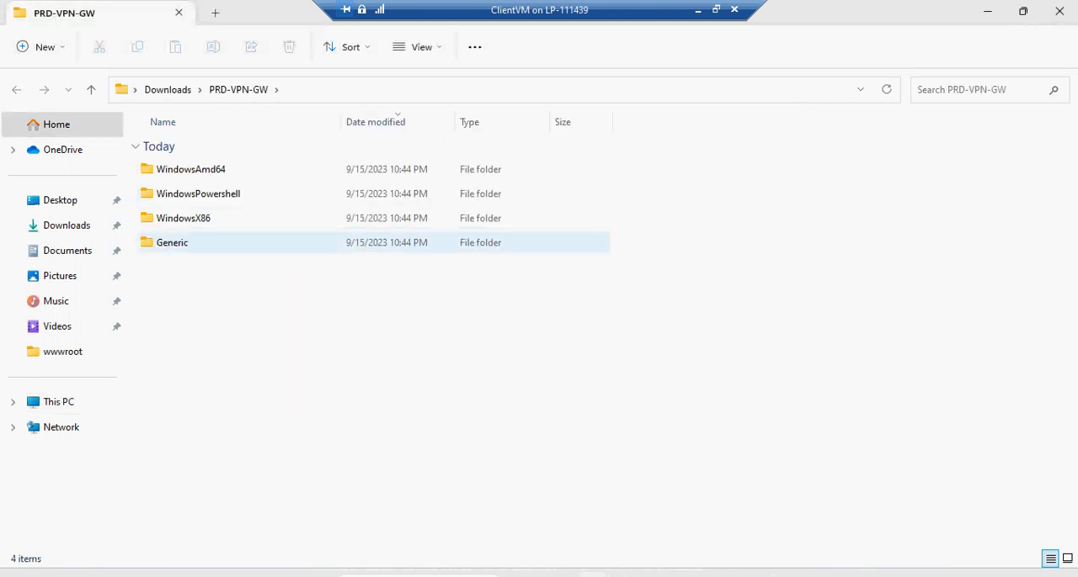
Run VpnClientSetupAmd64 from the WindowsAmd64 folder despite the SmartScreen warning and install the VPN client for Prd-Network
{"action": "double_click", "coordinate": [192, 170]}
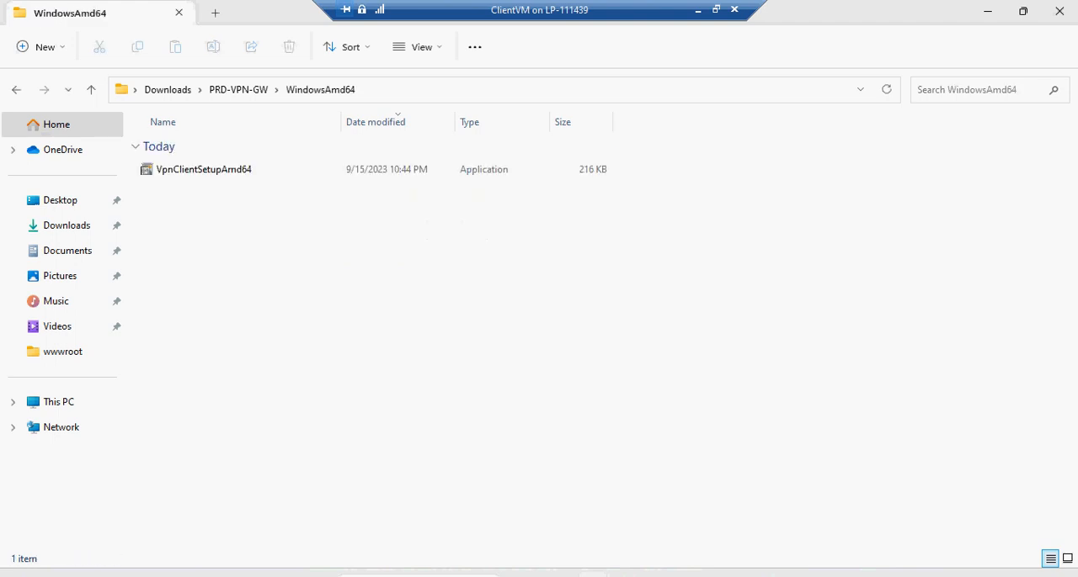
{"action": "left_click", "coordinate": [204, 170]}
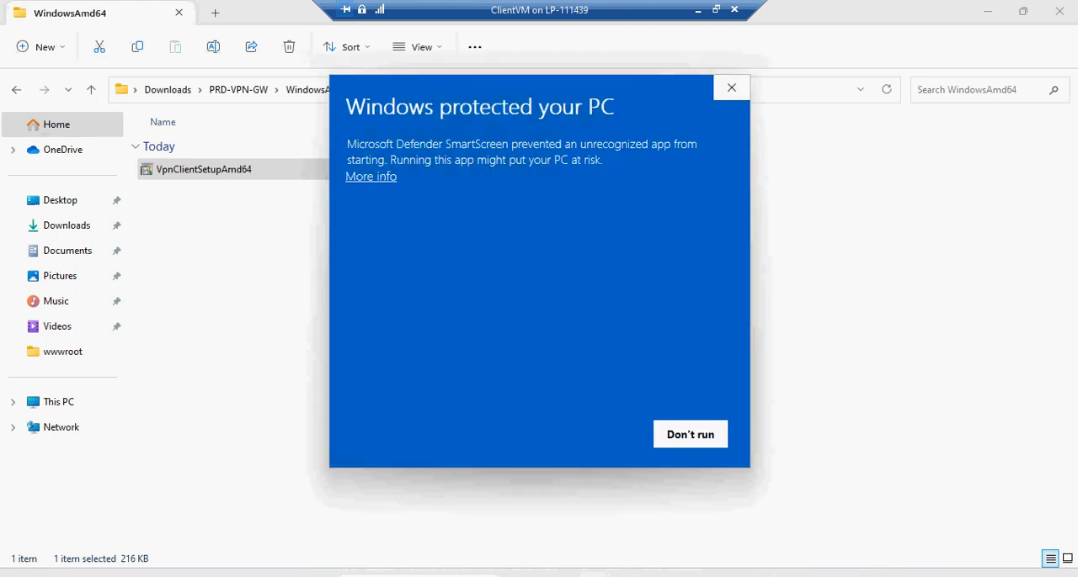
{"action": "left_click", "coordinate": [371, 176]}
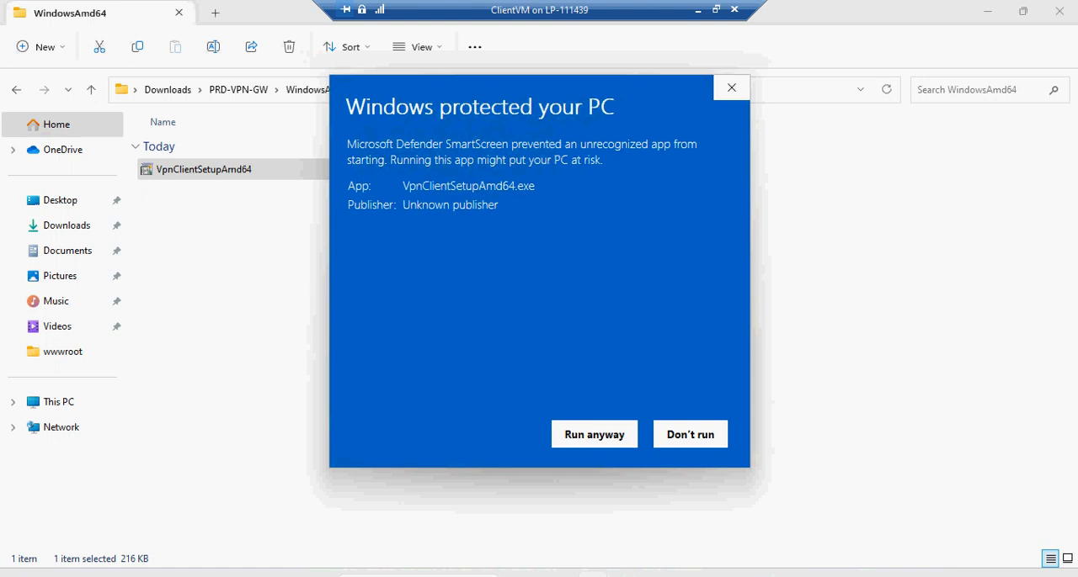
{"action": "left_click", "coordinate": [593, 434]}
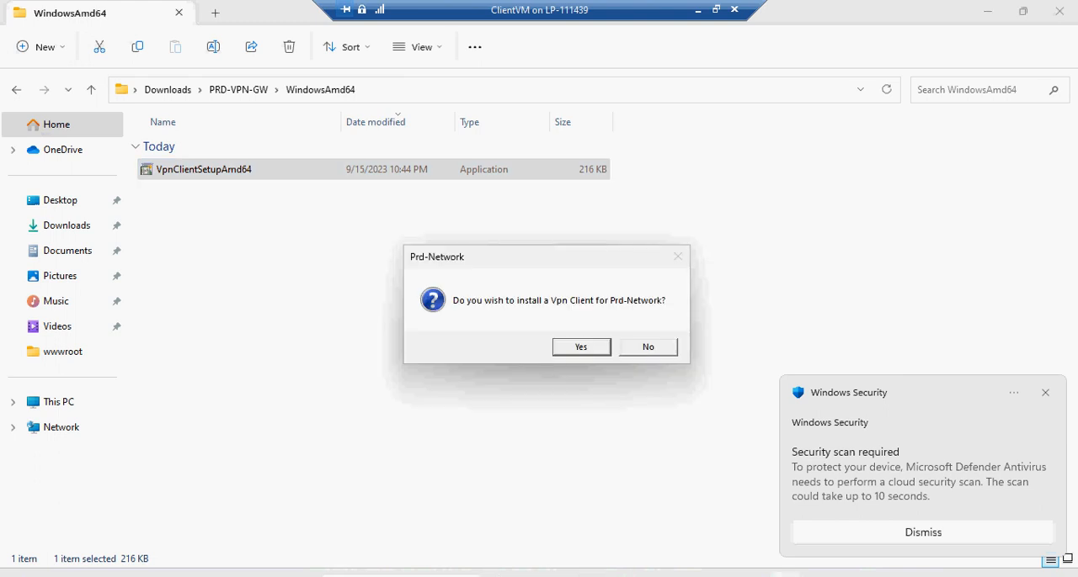
{"action": "key", "text": "Return"}
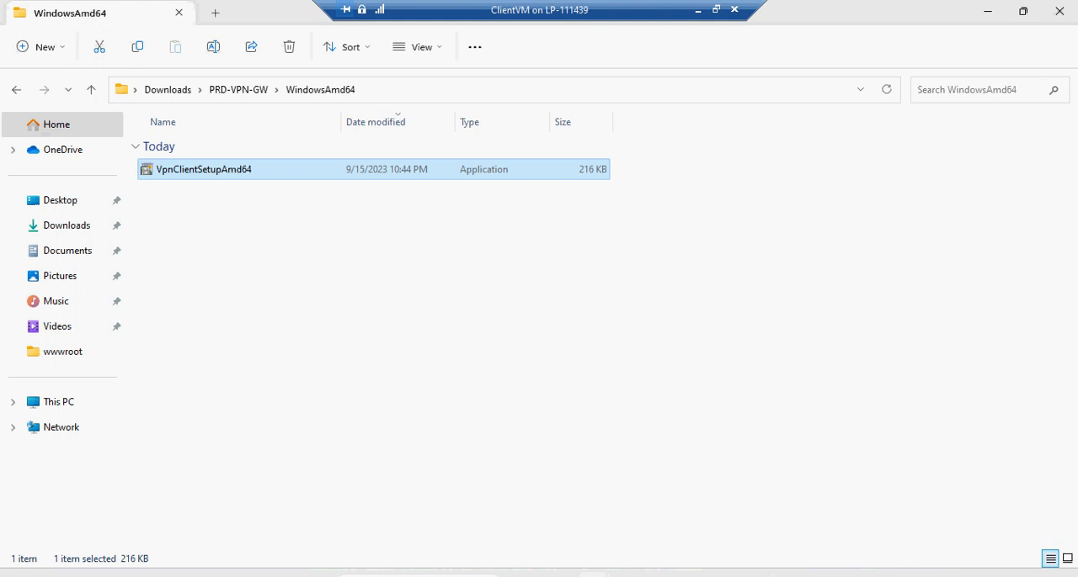
Search Windows for vpn and open the VPN settings page
{"action": "key", "text": "super"}
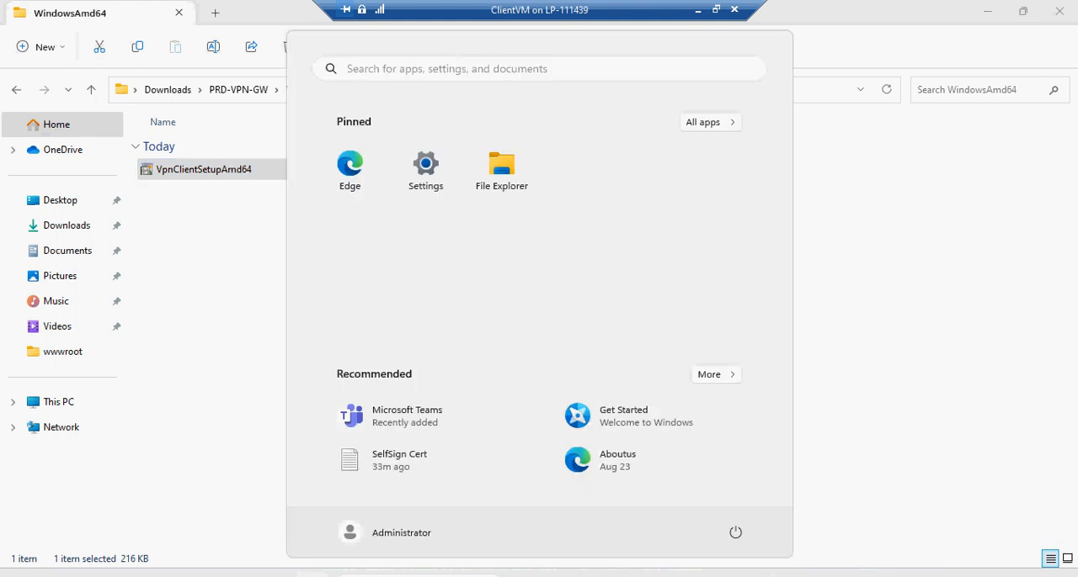
{"action": "type", "text": "vpn"}
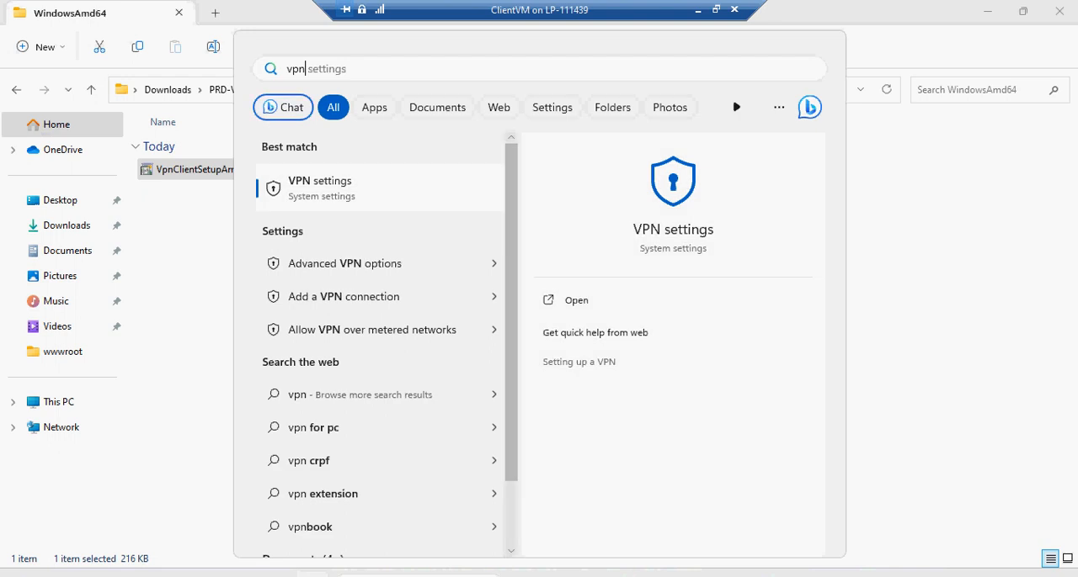
{"action": "key", "text": "Return"}
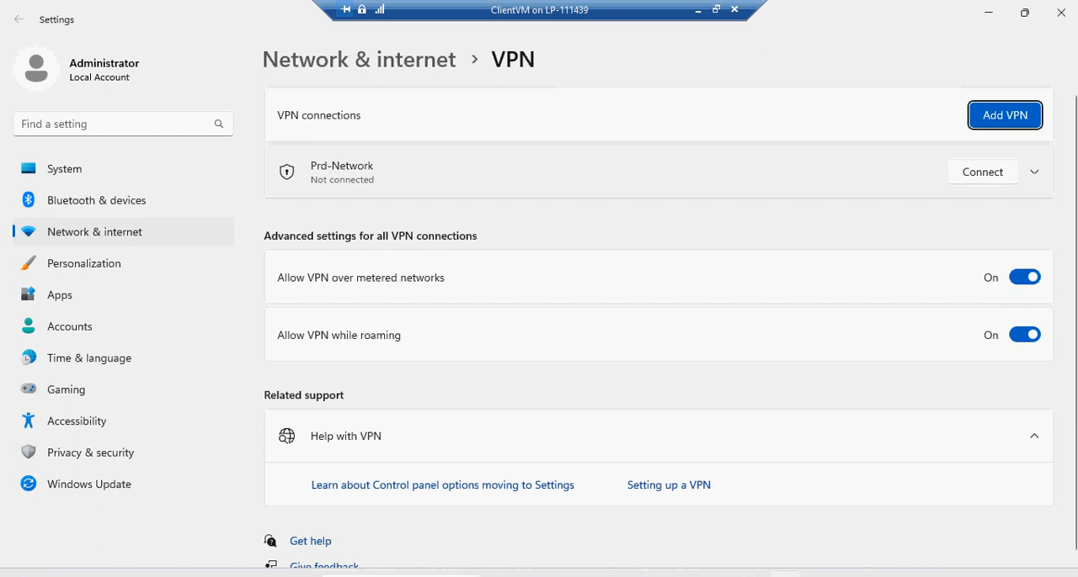
Switch to the host's Azure portal, save the PRD-VPN-GW point-to-site configuration, and open the Virtual networks list from the portal home page
{"action": "left_click", "coordinate": [698, 11]}
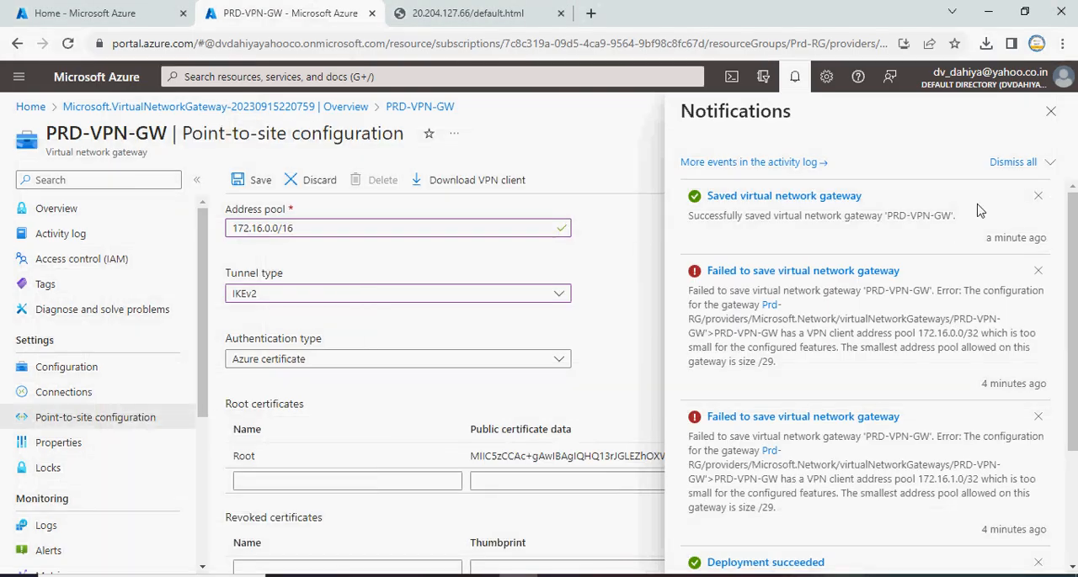
{"action": "left_click", "coordinate": [1050, 111]}
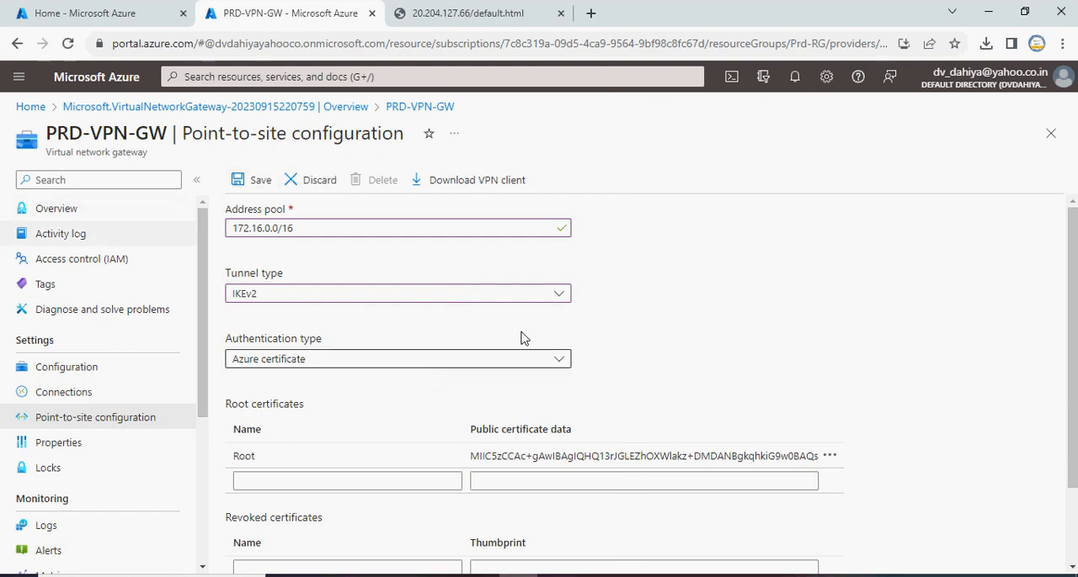
{"action": "left_click", "coordinate": [64, 217]}
{"action": "left_click", "coordinate": [687, 140]}
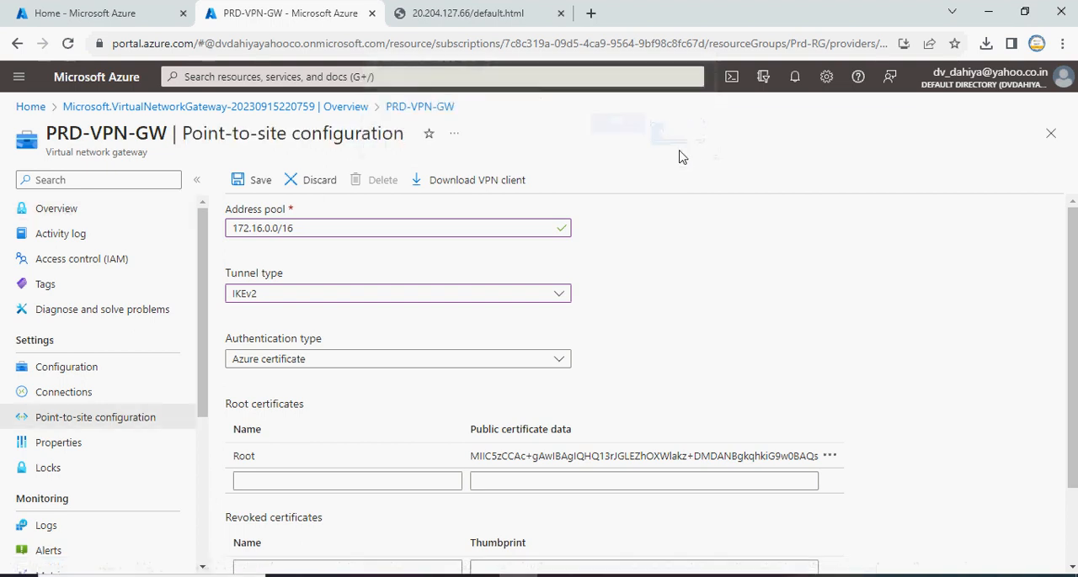
{"action": "left_click", "coordinate": [257, 184]}
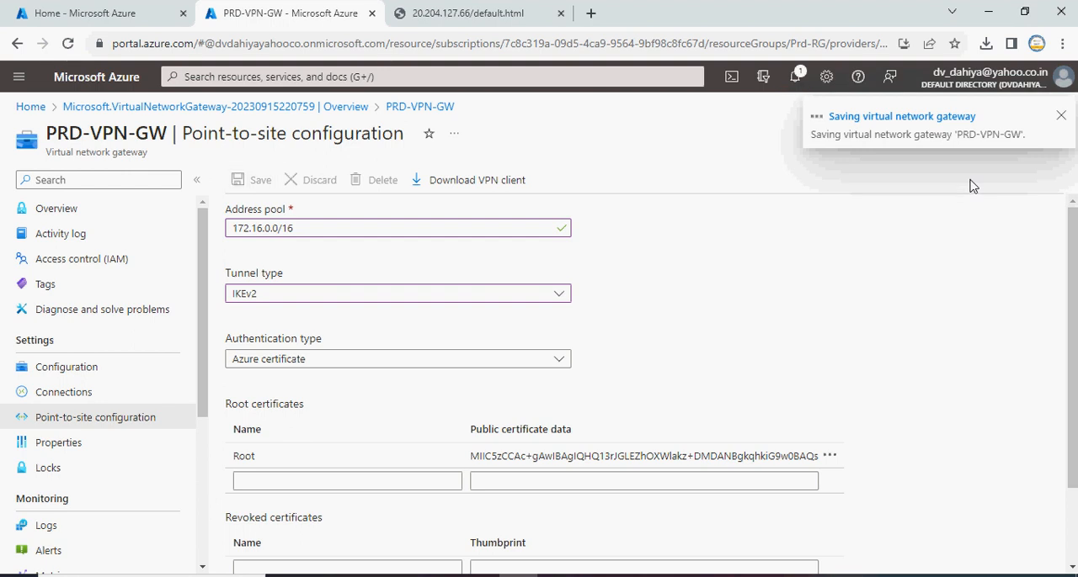
{"action": "left_click", "coordinate": [110, 12]}
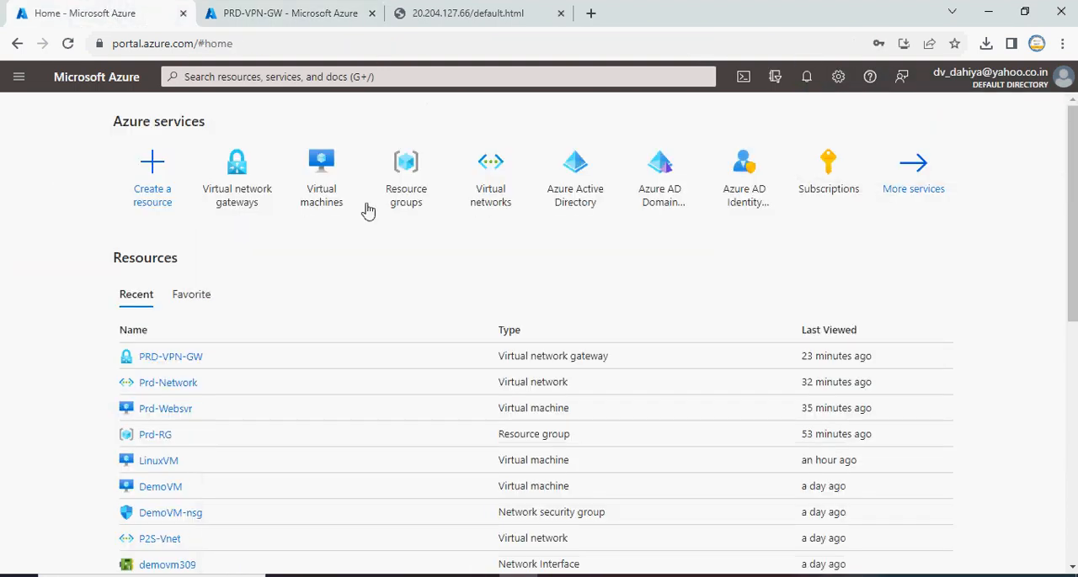
{"action": "left_click", "coordinate": [490, 177]}
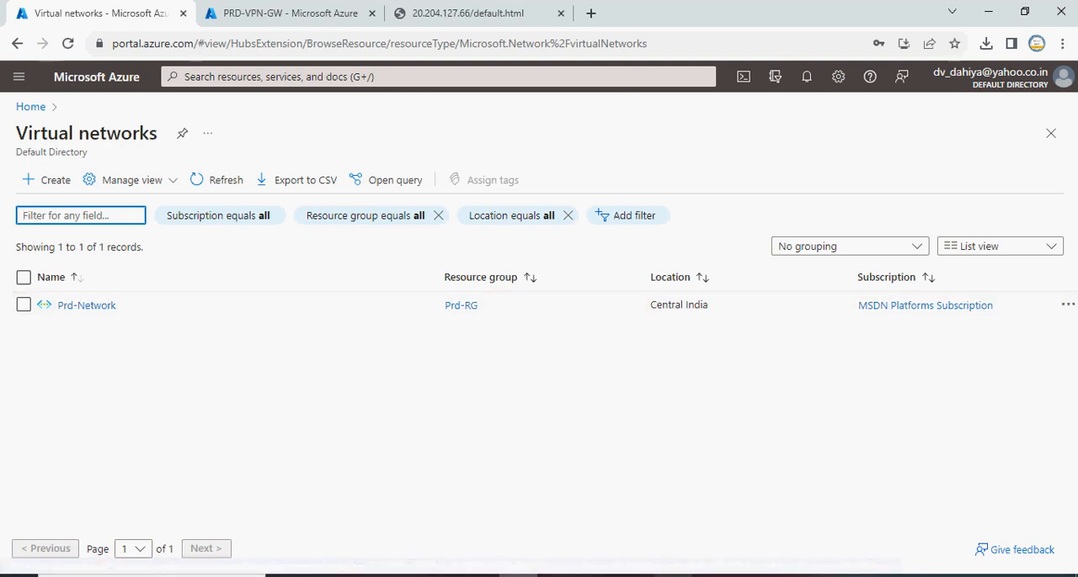
Return to ClientVM and connect the Prd-Network VPN, allowing the elevated CMROUTE.DLL action and suppressing that message for this connection
{"action": "left_click", "coordinate": [654, 575]}
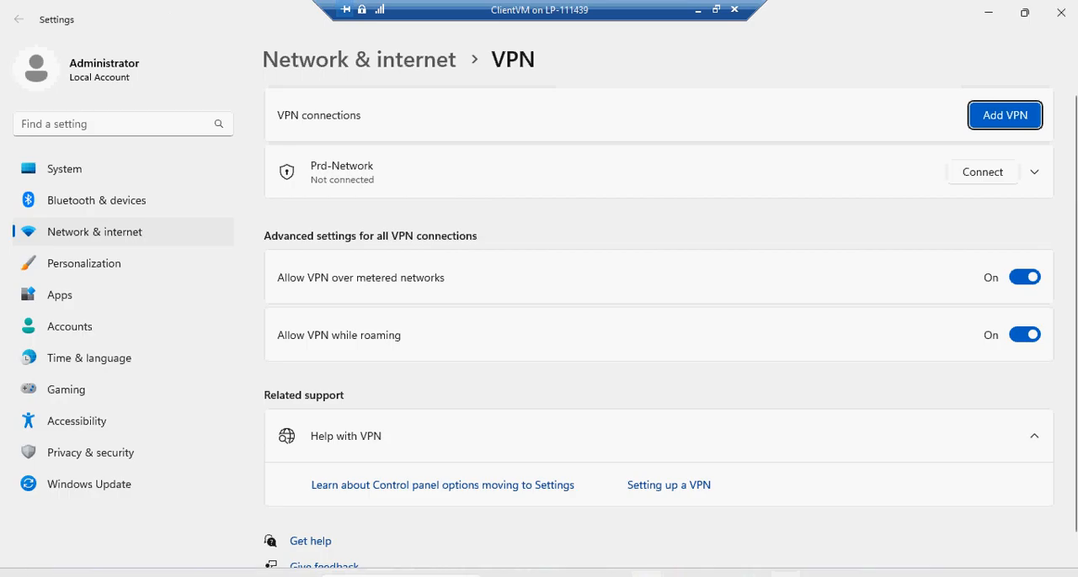
{"action": "left_click", "coordinate": [1034, 172]}
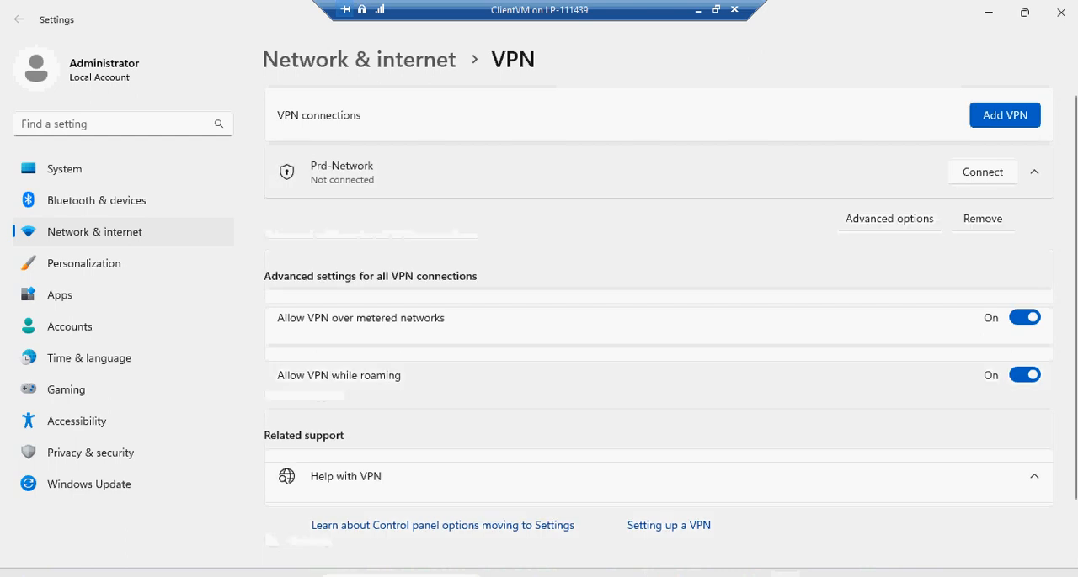
{"action": "left_click", "coordinate": [1033, 171]}
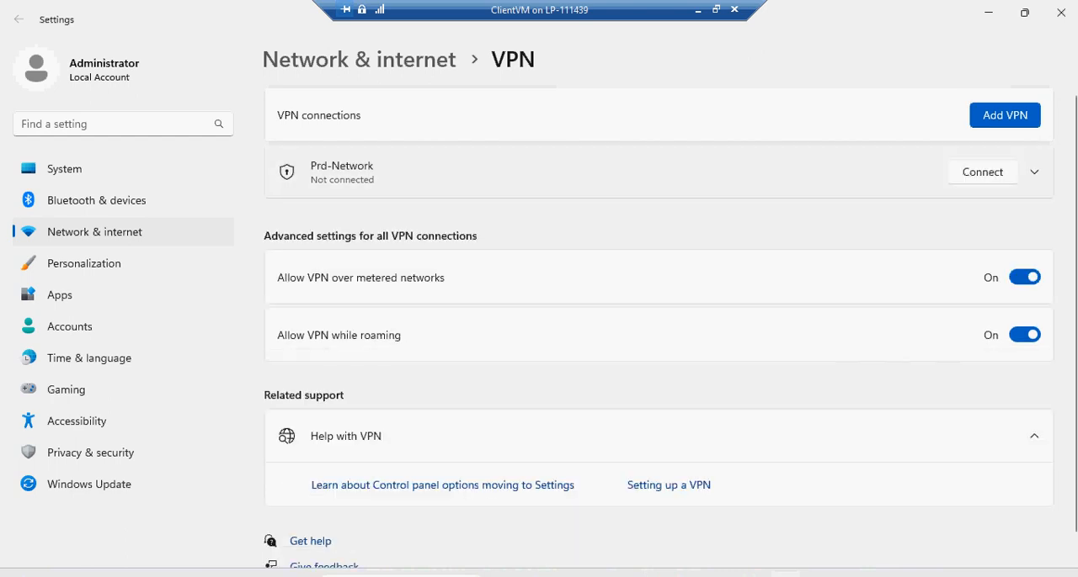
{"action": "left_click", "coordinate": [982, 171]}
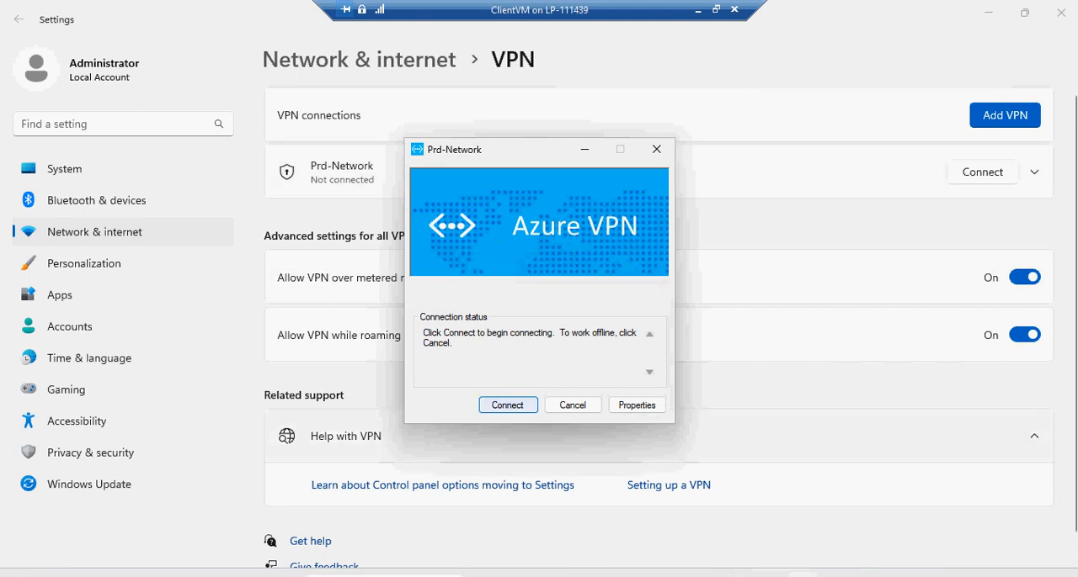
{"action": "left_click", "coordinate": [508, 405]}
{"action": "left_click", "coordinate": [417, 325]}
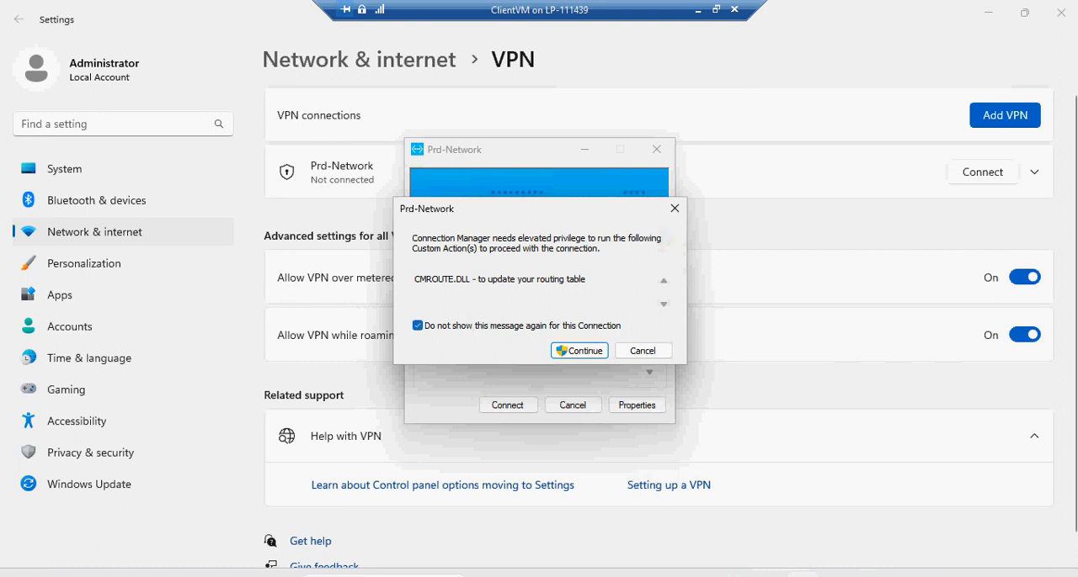
{"action": "left_click", "coordinate": [579, 351]}
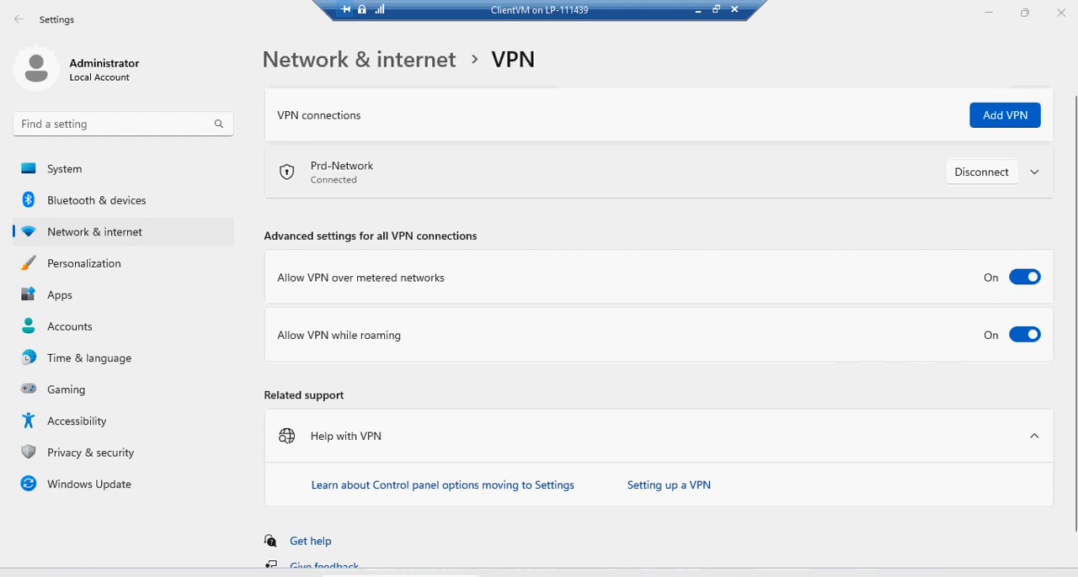
Minimize the Settings window and close the WindowsAmd64 and Downloads File Explorer windows
{"action": "left_click", "coordinate": [988, 12]}
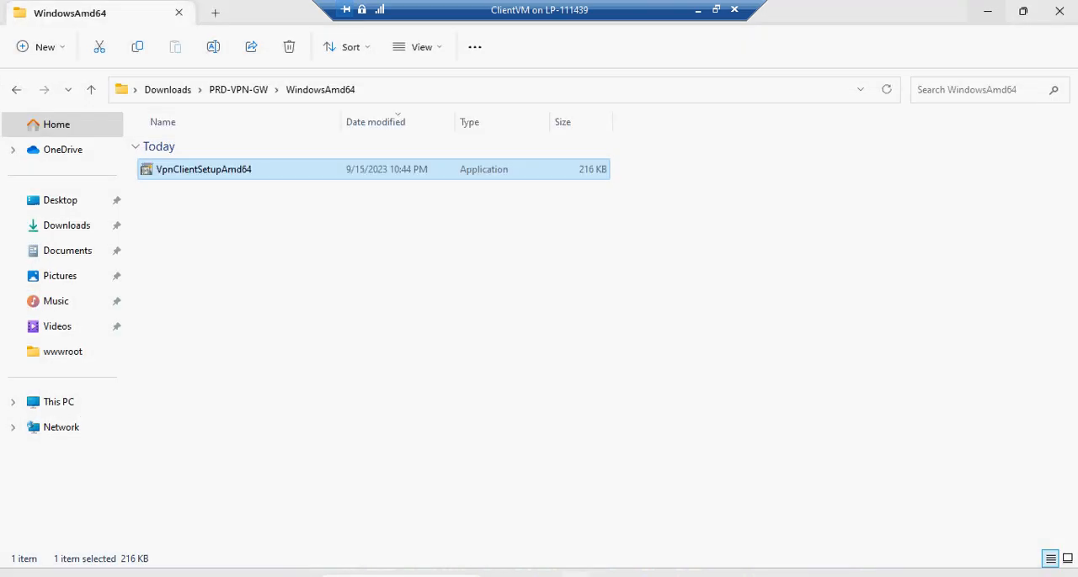
{"action": "left_click", "coordinate": [1059, 11]}
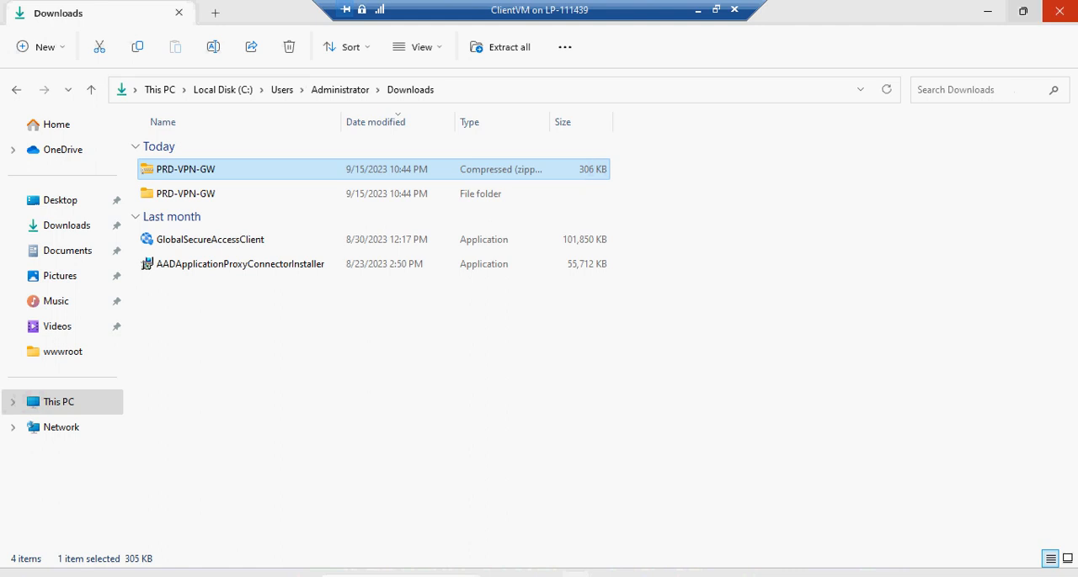
{"action": "left_click", "coordinate": [1059, 10]}
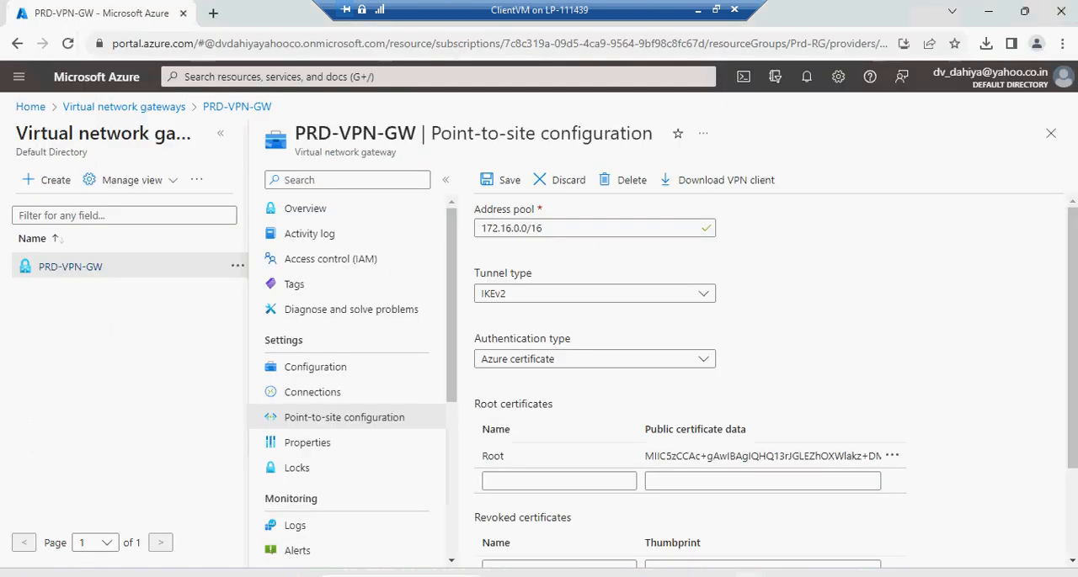
{"action": "left_click", "coordinate": [213, 14]}
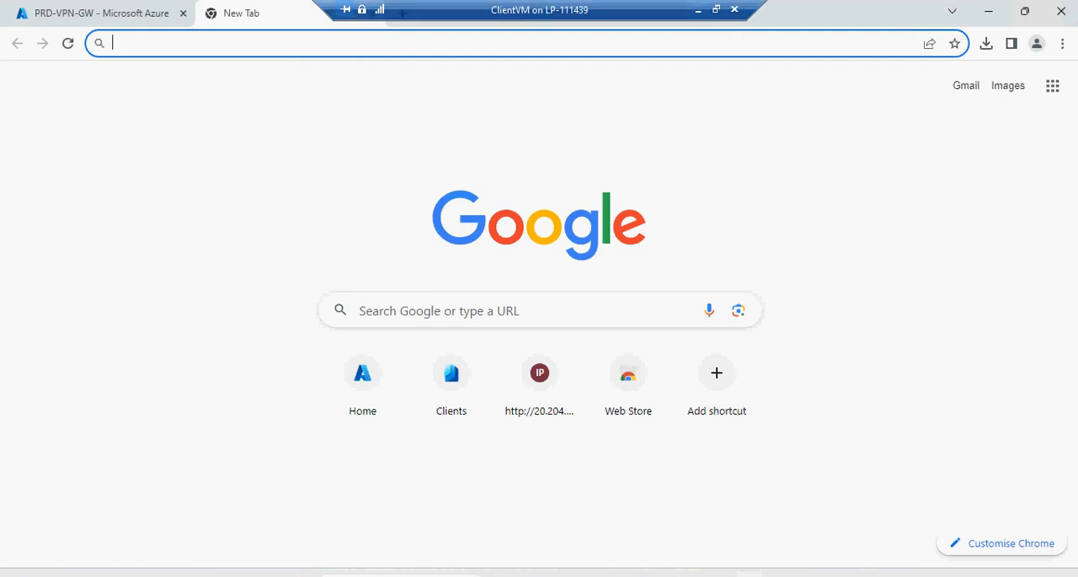
{"action": "left_click", "coordinate": [522, 44]}
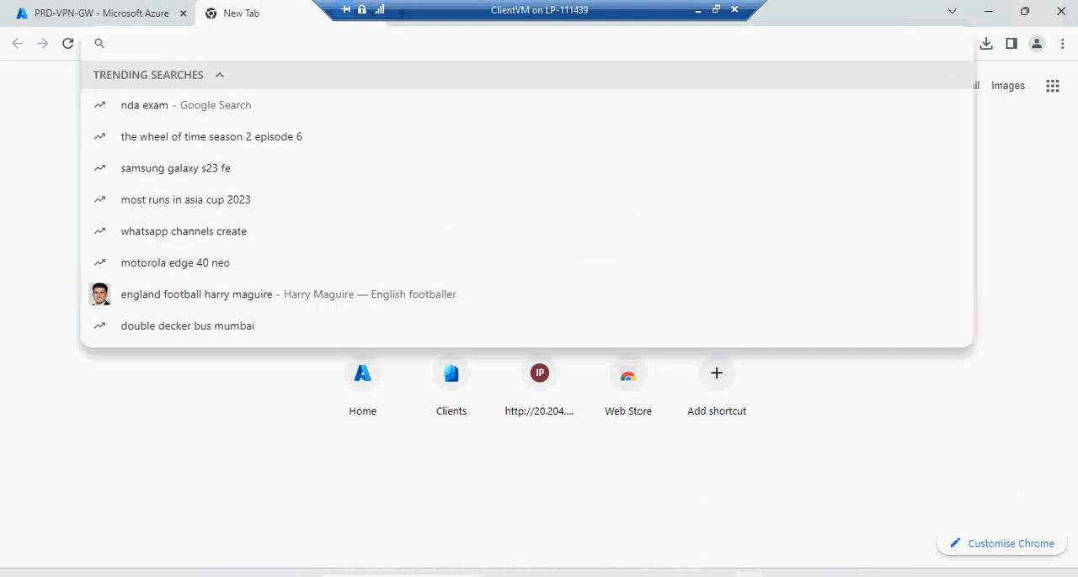
{"action": "type", "text": "http"}
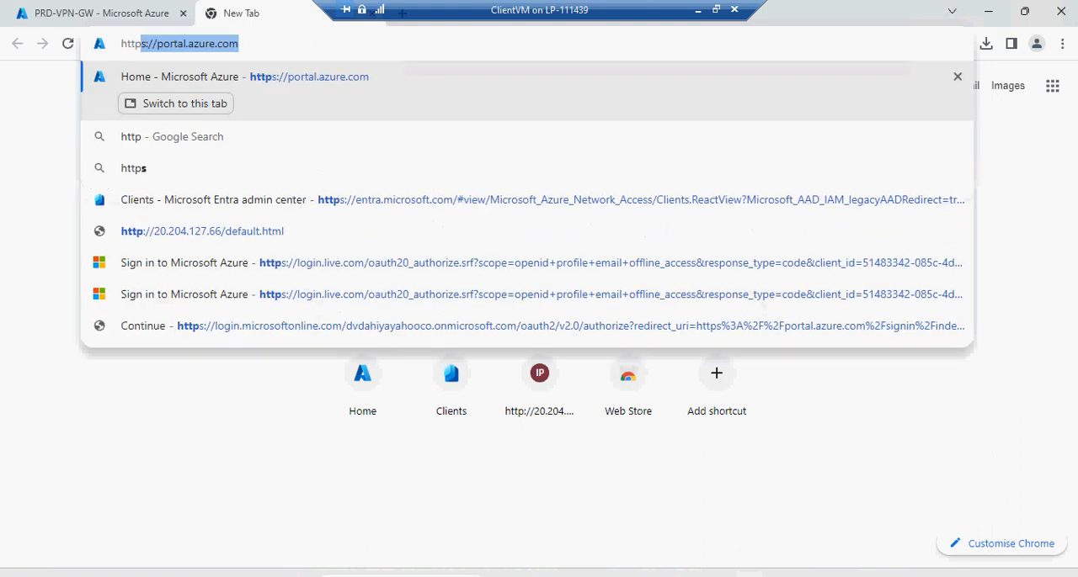
{"action": "type", "text": "://"}
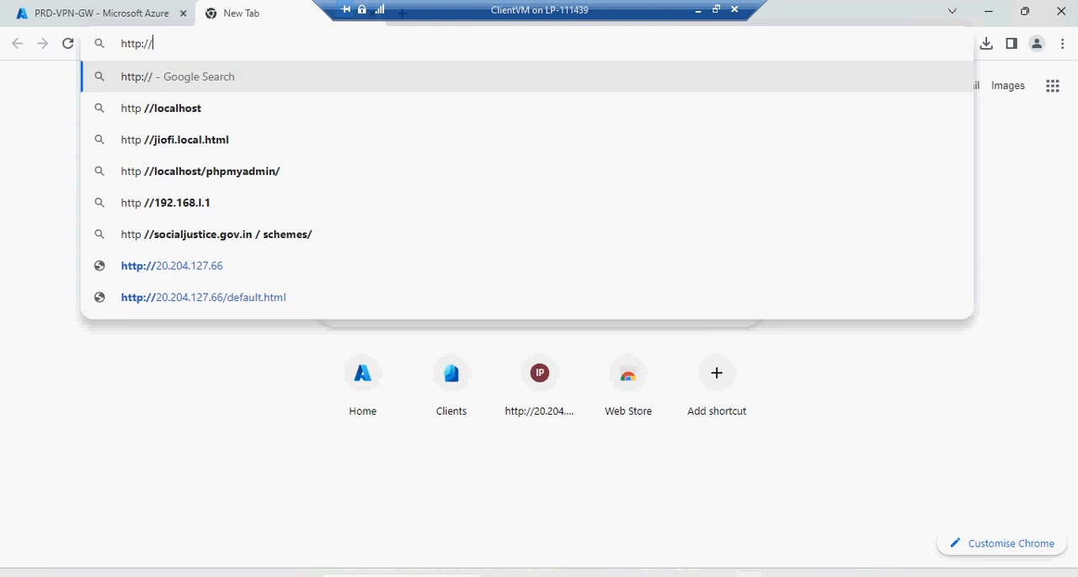
{"action": "type", "text": "10.0.0."}
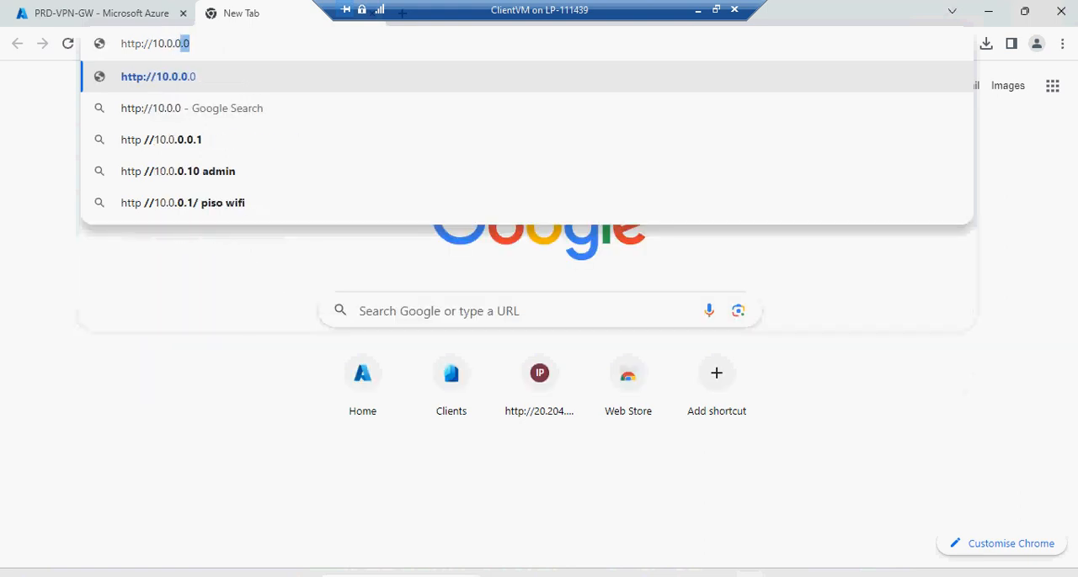
{"action": "type", "text": "4/d"}
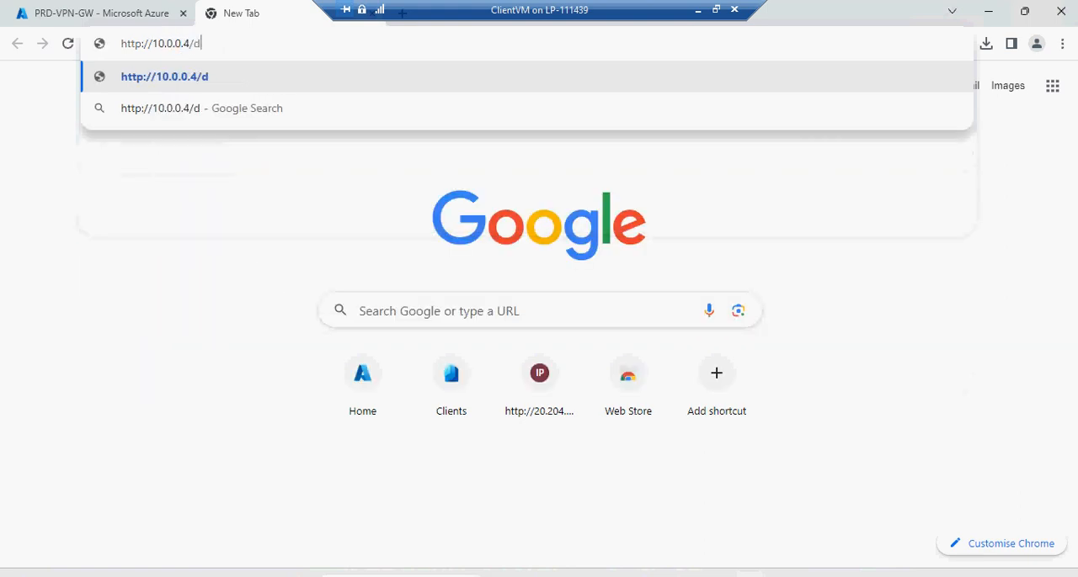
{"action": "type", "text": "efault"}
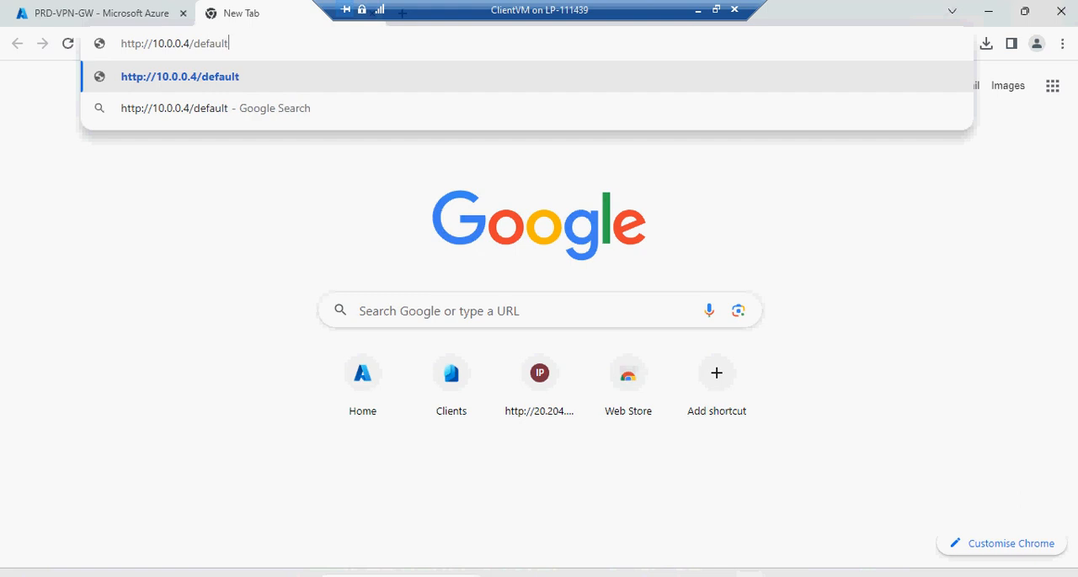
{"action": "type", "text": ".html"}
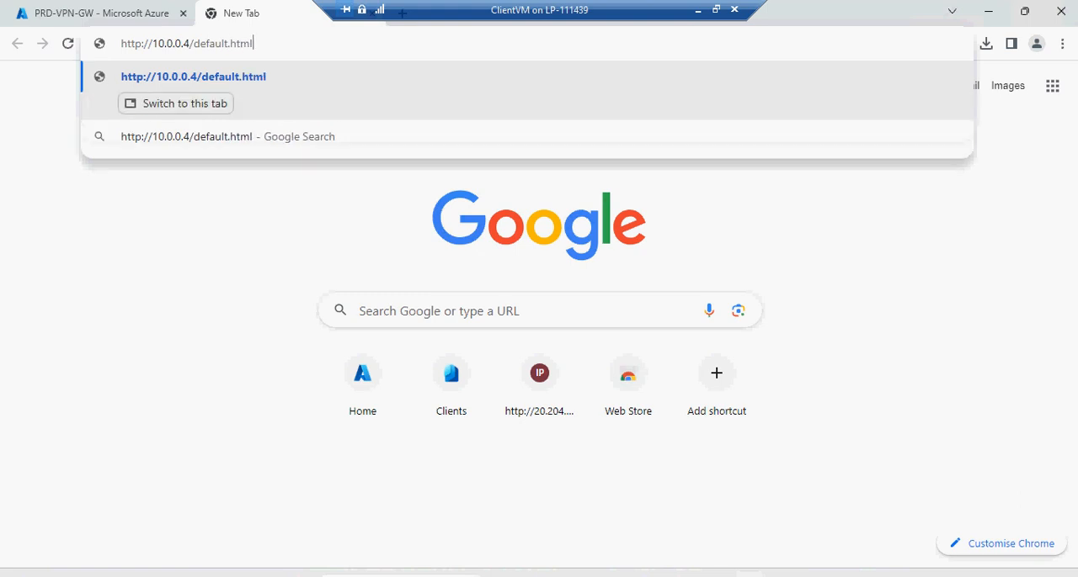
{"action": "key", "text": "Return"}
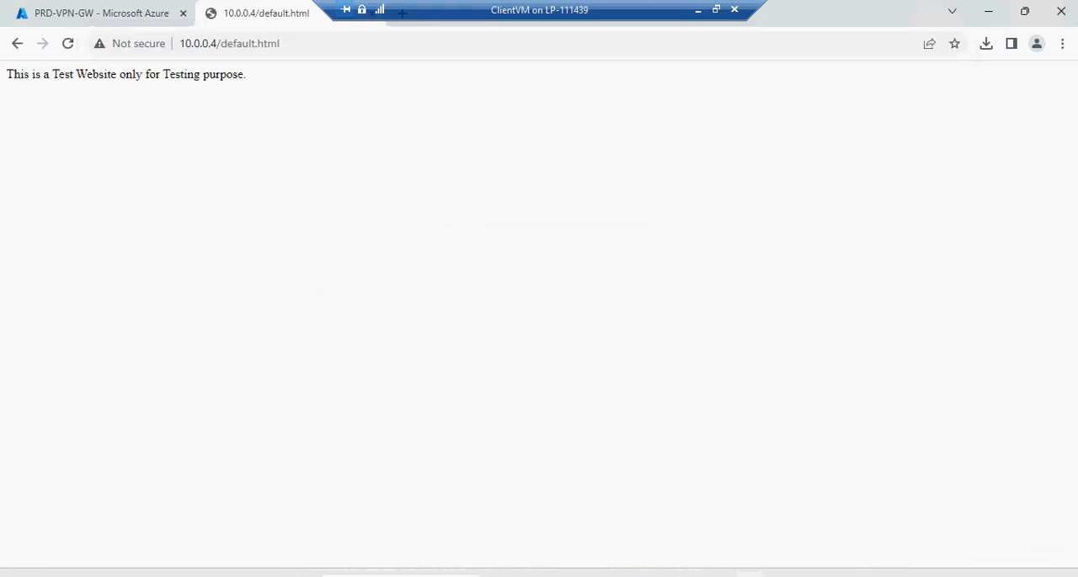
{"action": "left_click_drag", "start_coordinate": [247, 74], "coordinate": [6, 74]}
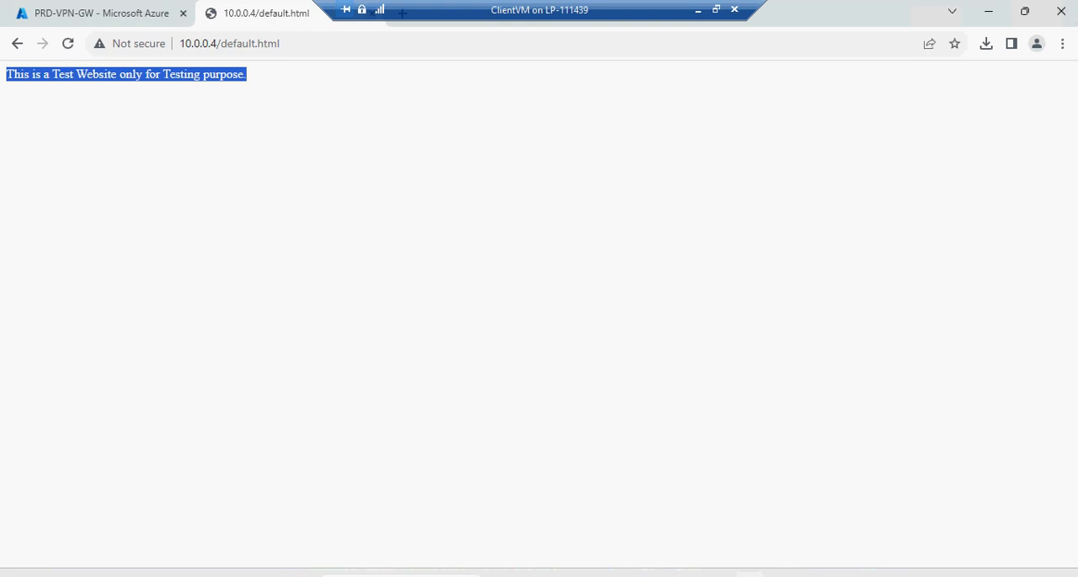
Search Windows for vpn, disconnect Prd-Network in the VPN settings, and reload 10.0.0.4/default.html to test access without the VPN
{"action": "key", "text": "super"}
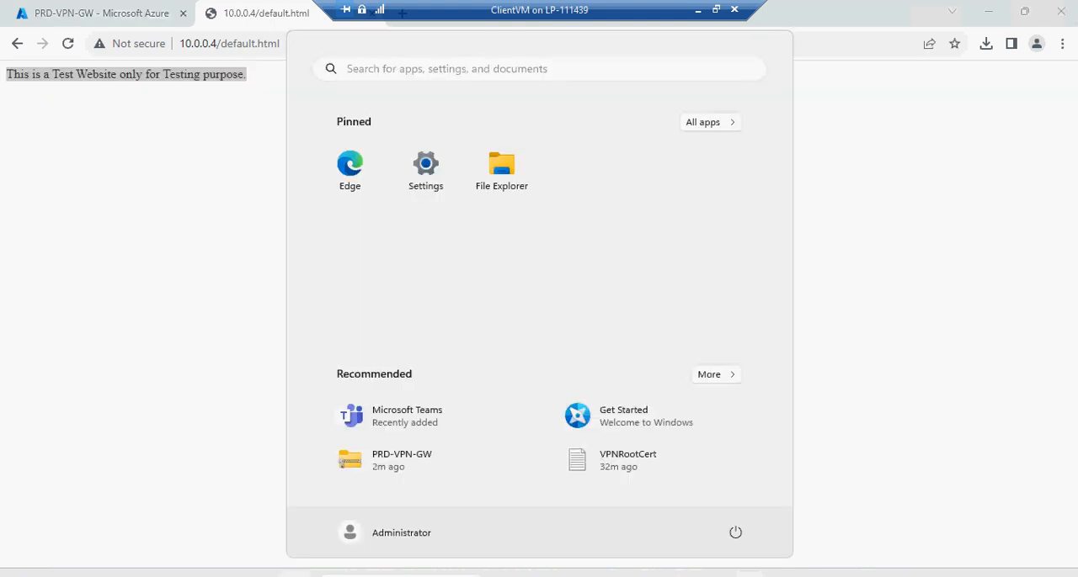
{"action": "type", "text": "v"}
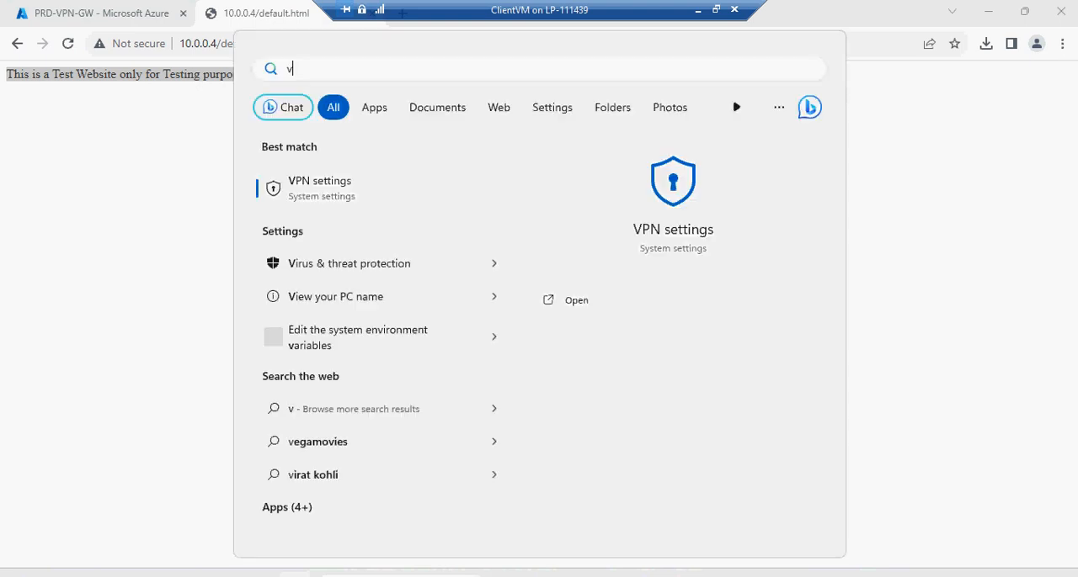
{"action": "type", "text": "pn"}
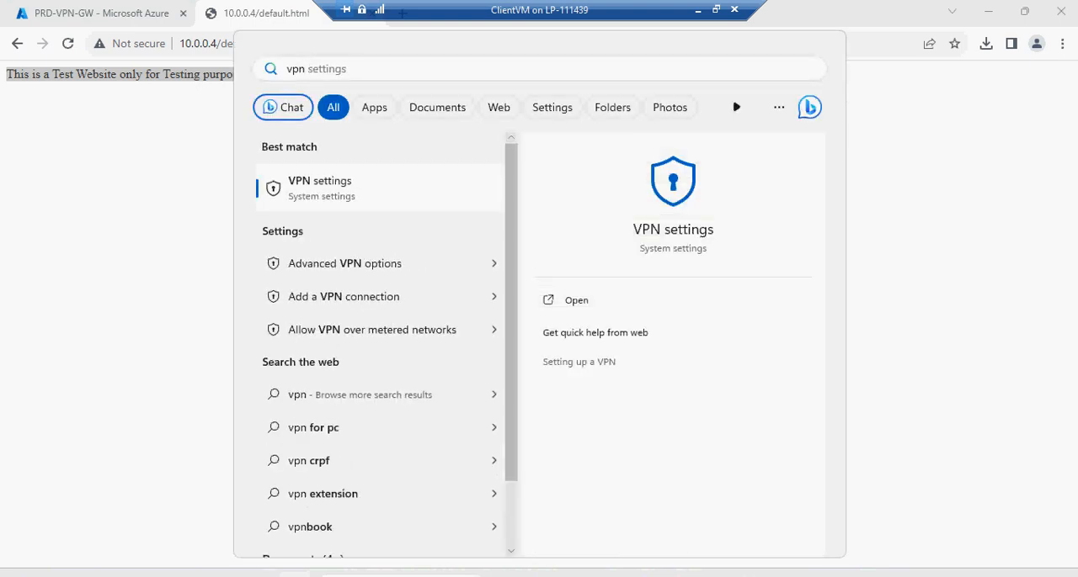
{"action": "key", "text": "Return"}
{"action": "left_click", "coordinate": [982, 173]}
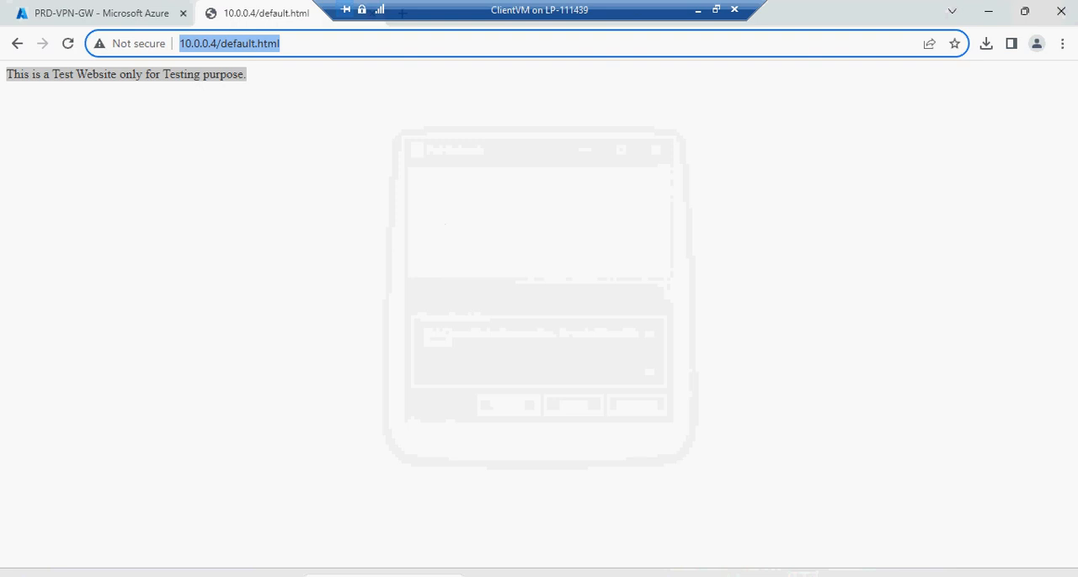
{"action": "key", "text": "Return"}
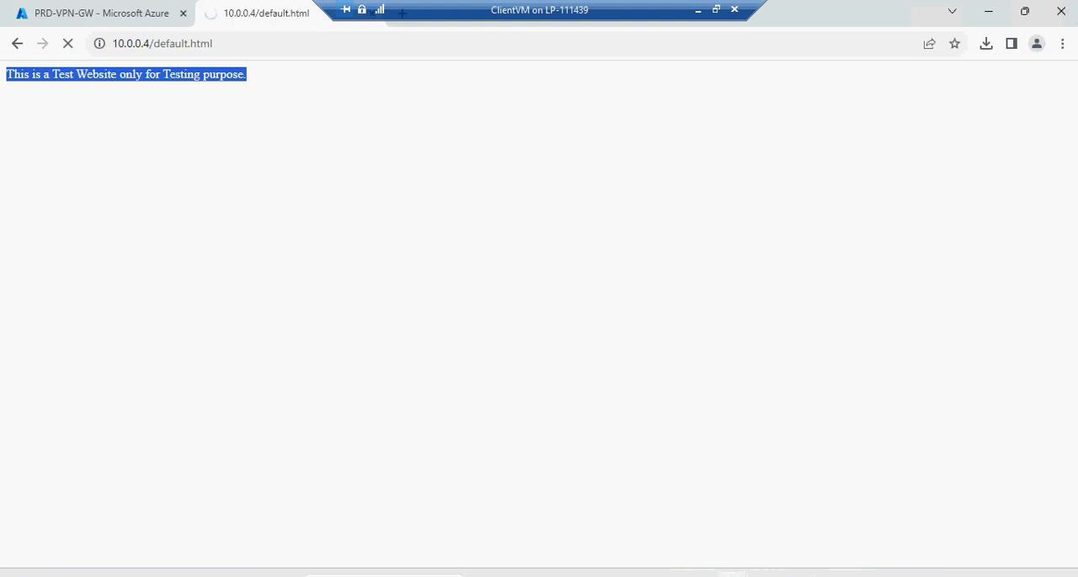
Bring back the Azure VPN connection window and reconnect to Prd-Network so the test page can load
{"action": "left_click", "coordinate": [802, 575]}
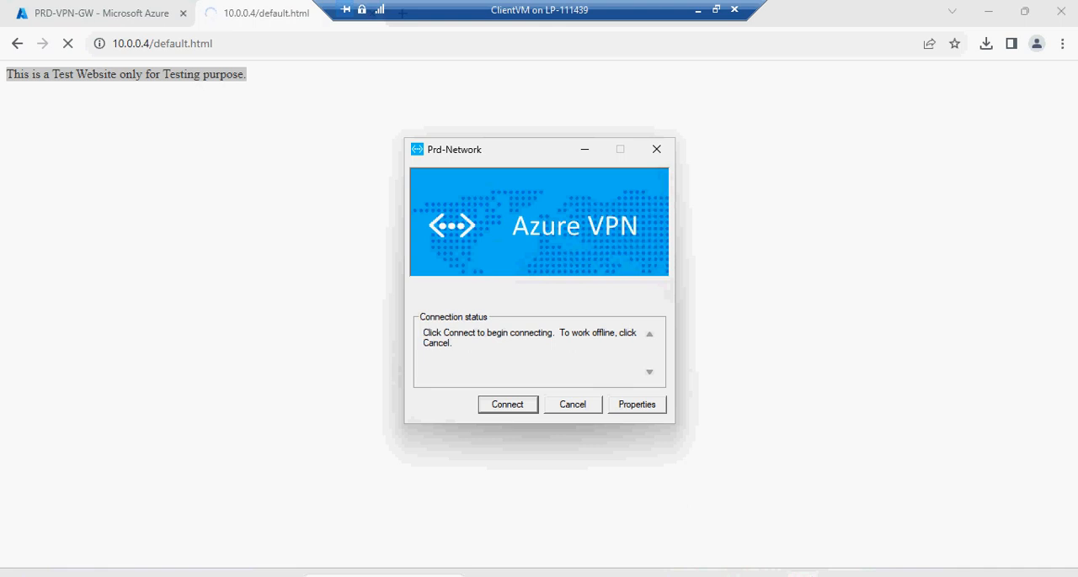
{"action": "left_click", "coordinate": [508, 405]}
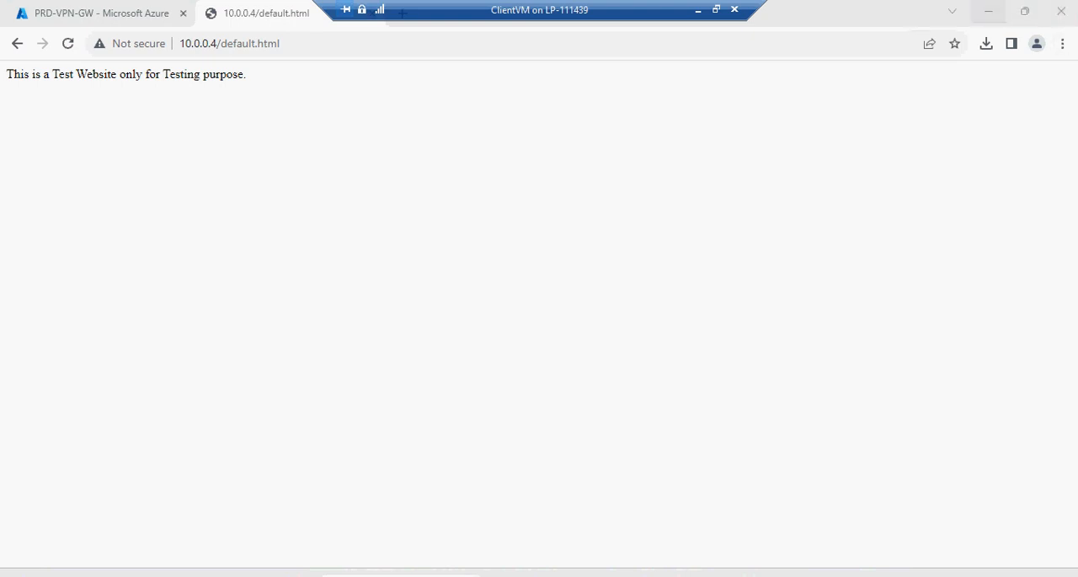
Return to the Azure portal tab and open the overview of PRD-VPN-GW, discarding the unsaved edits
{"action": "left_click", "coordinate": [103, 13]}
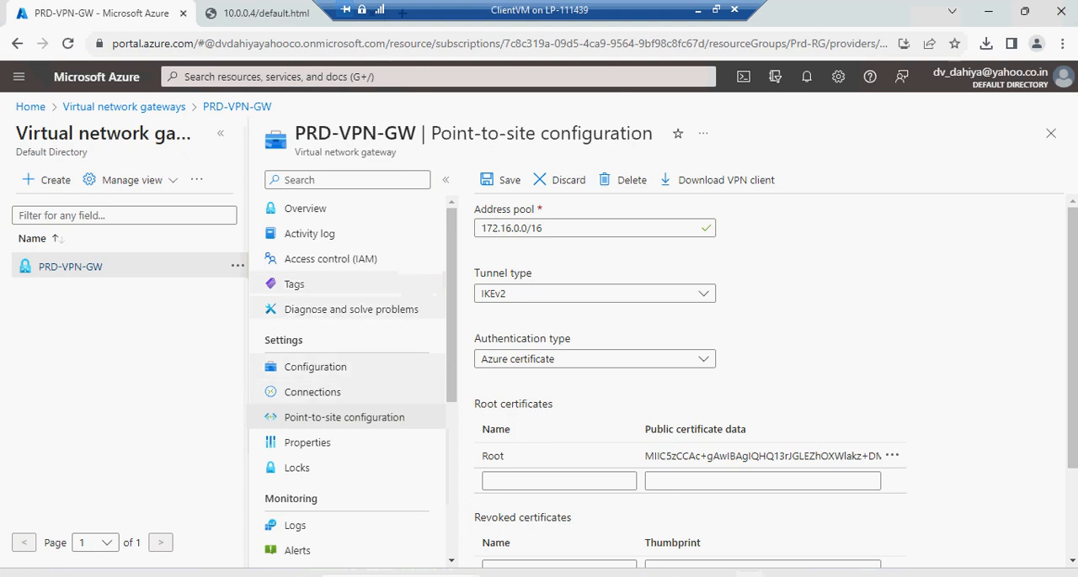
{"action": "left_click", "coordinate": [306, 209]}
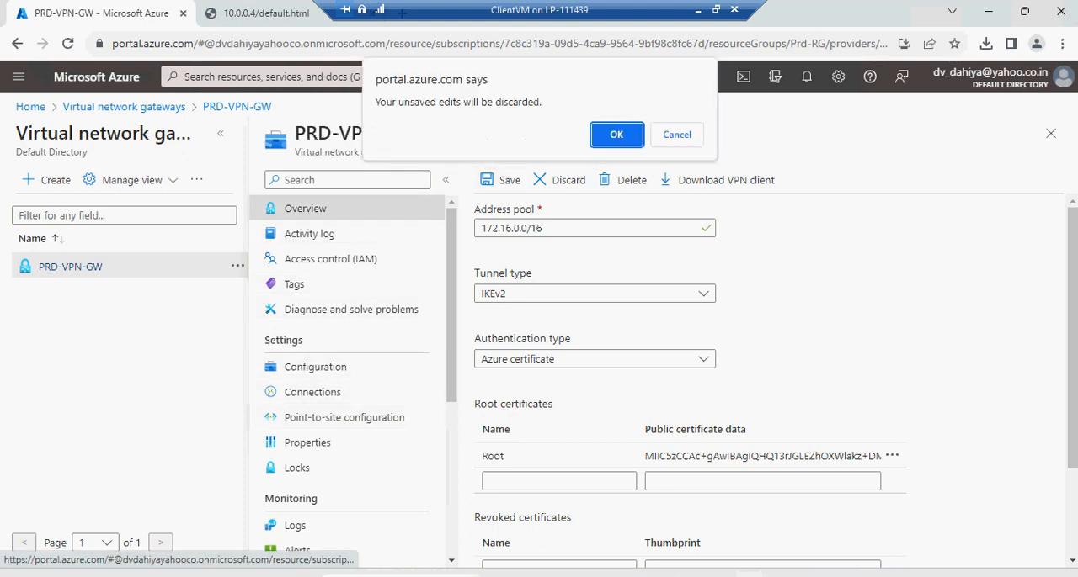
{"action": "key", "text": "Return"}
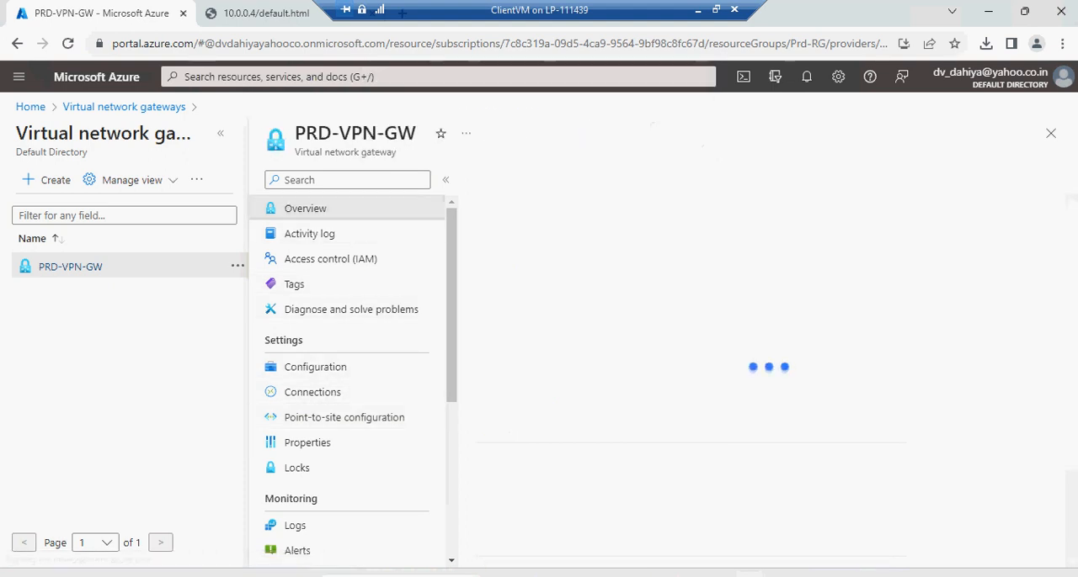
Open the monitoring logs of PRD-VPN-GW, switch to its point-to-site sessions, and refresh the session list to check for connected clients
{"action": "scroll", "coordinate": [762, 379], "scroll_direction": "down", "scroll_amount": 2}
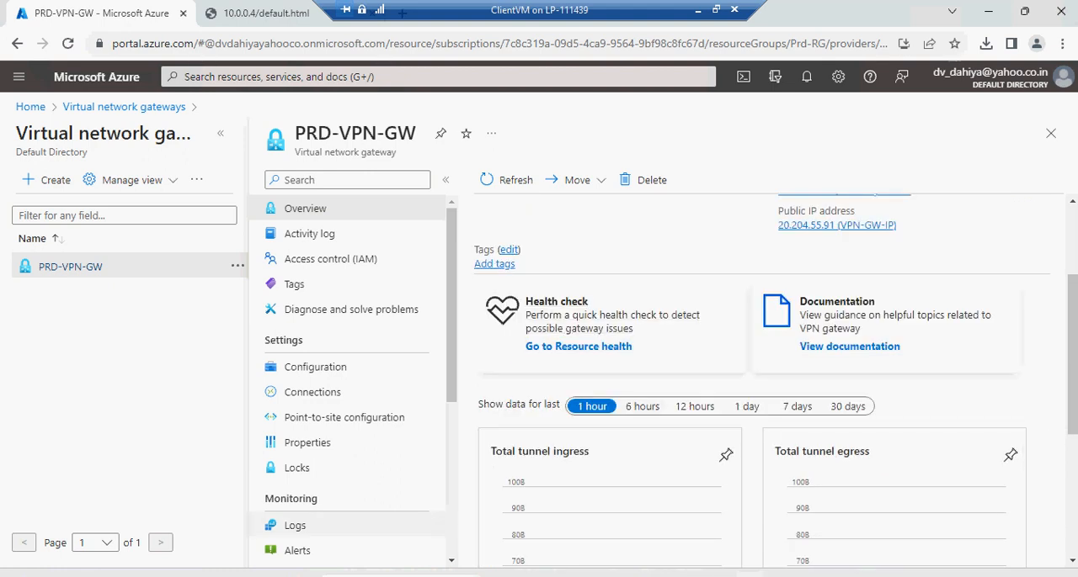
{"action": "left_click", "coordinate": [295, 525]}
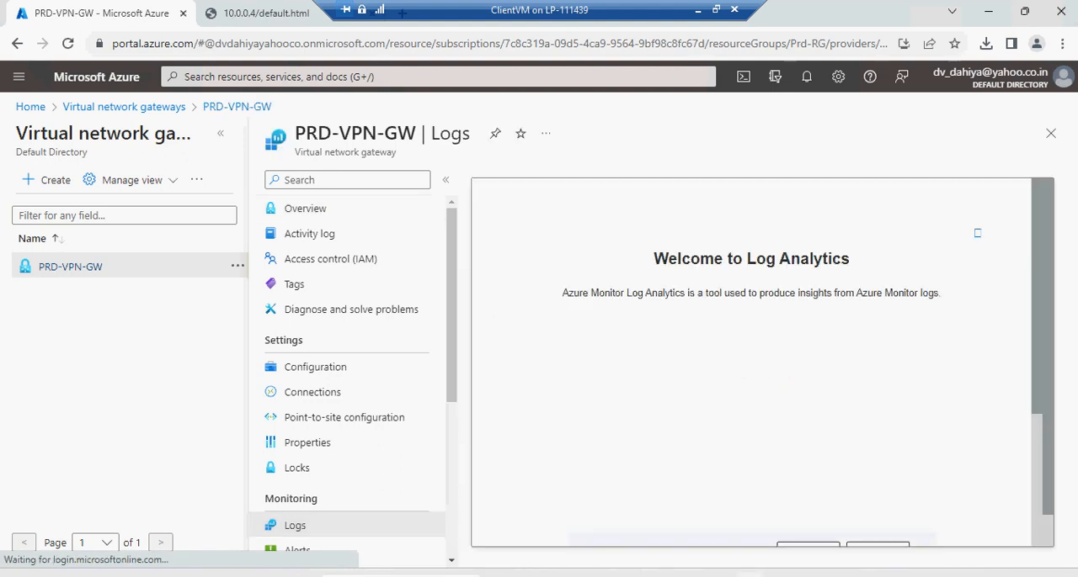
{"action": "scroll", "coordinate": [337, 379], "scroll_direction": "down", "scroll_amount": 3}
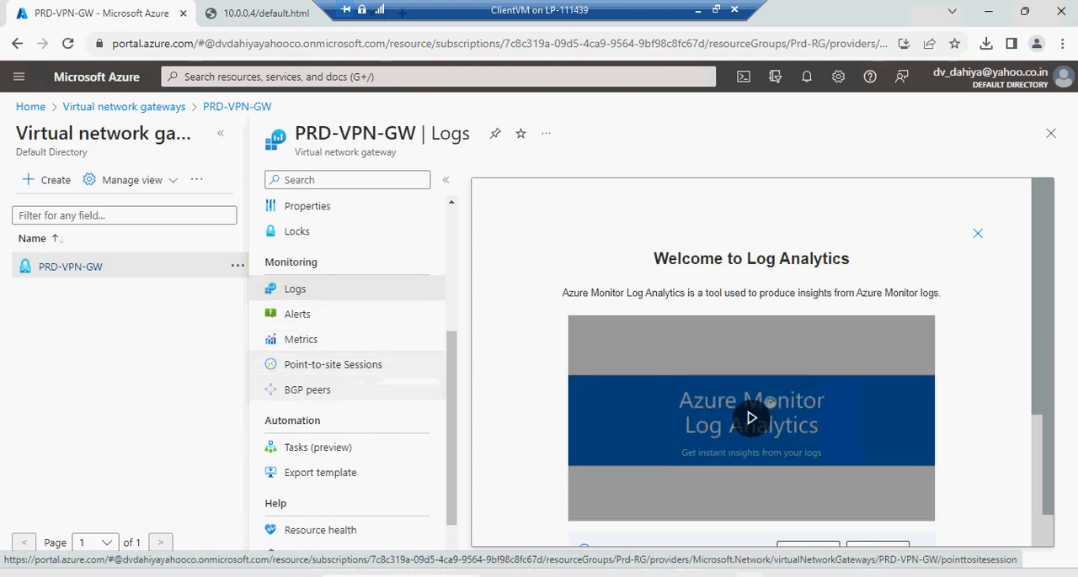
{"action": "left_click", "coordinate": [332, 365]}
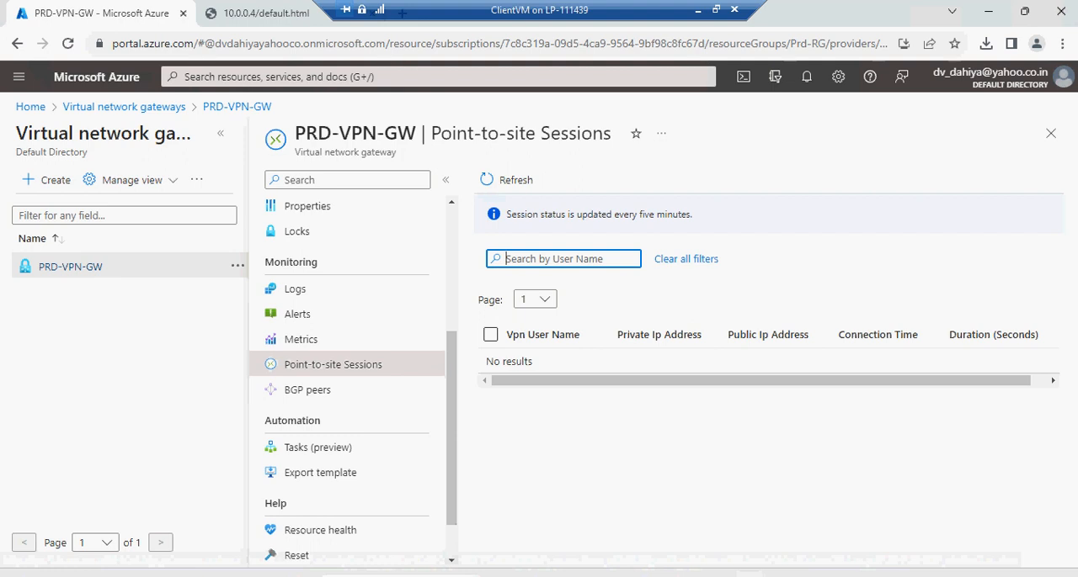
{"action": "left_click", "coordinate": [507, 179]}
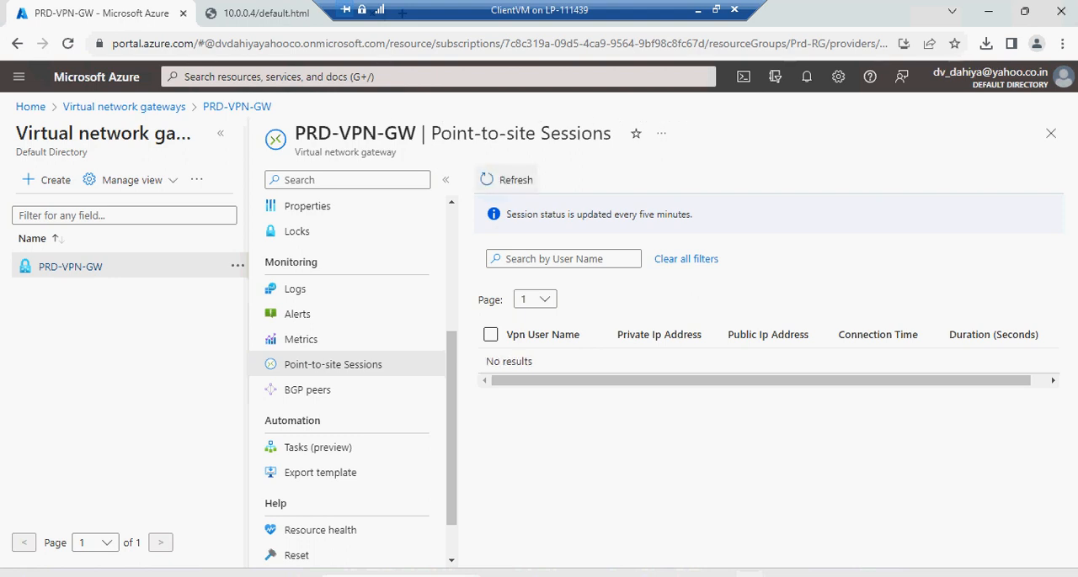
{"action": "left_click", "coordinate": [507, 179]}
Return to the overview of PRD-VPN-GW and minimize the ClientVM remote session to get back to the host computer
{"action": "scroll", "coordinate": [358, 234], "scroll_direction": "up", "scroll_amount": 3}
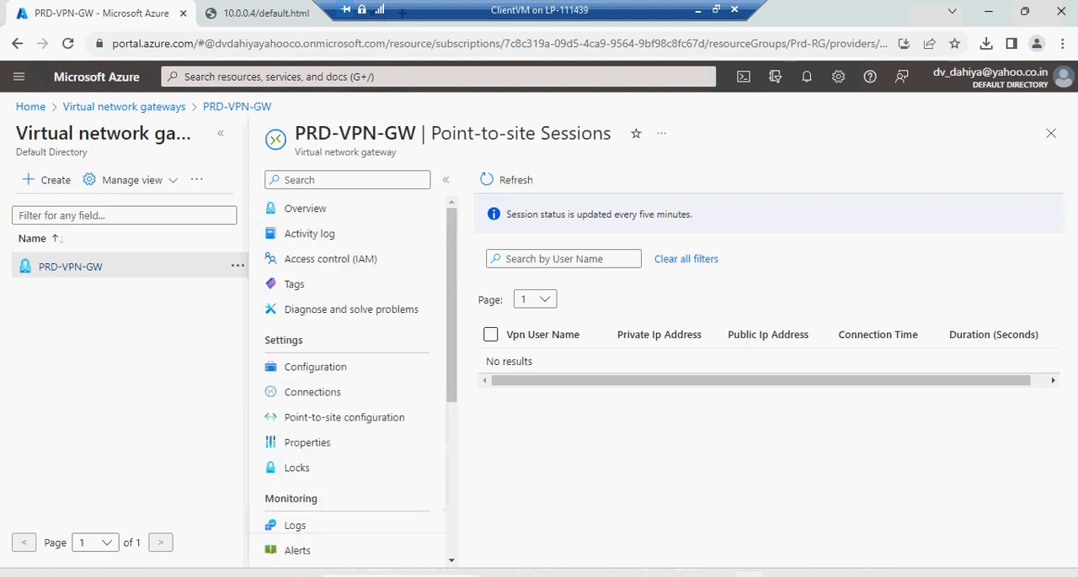
{"action": "left_click", "coordinate": [313, 209]}
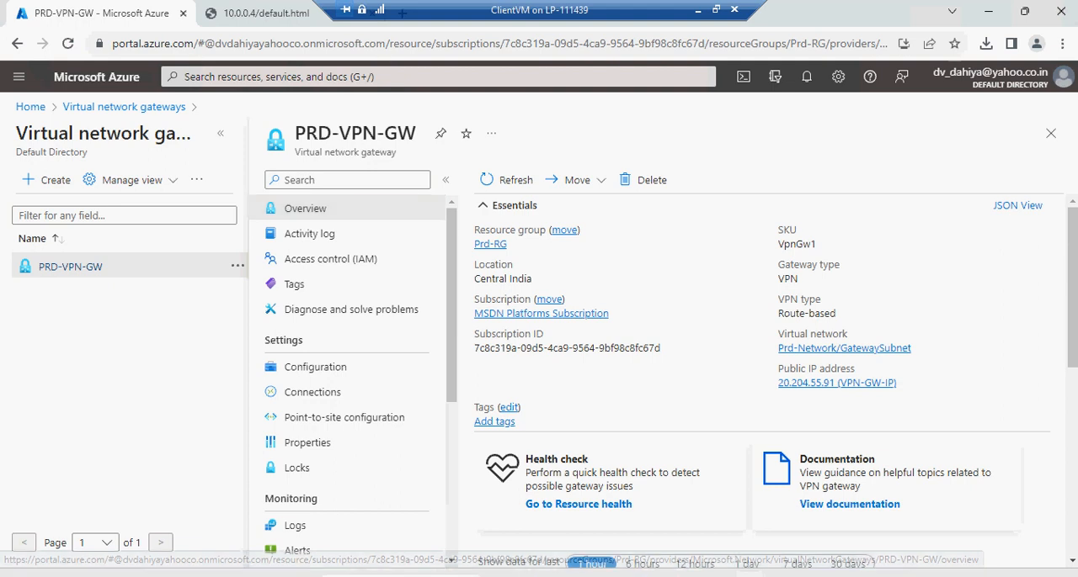
{"action": "left_click", "coordinate": [884, 575]}
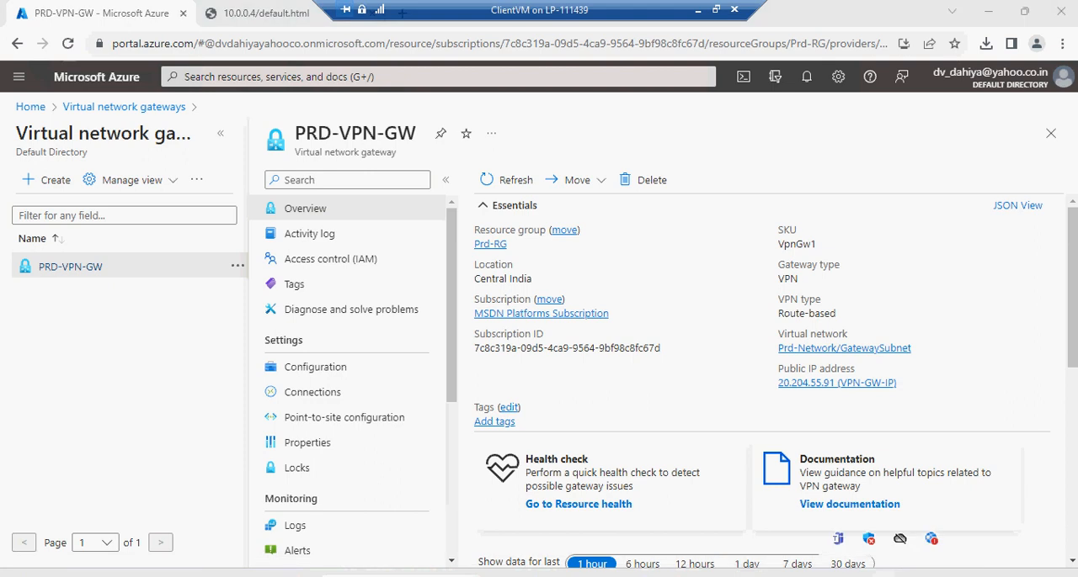
{"action": "left_click", "coordinate": [697, 10]}
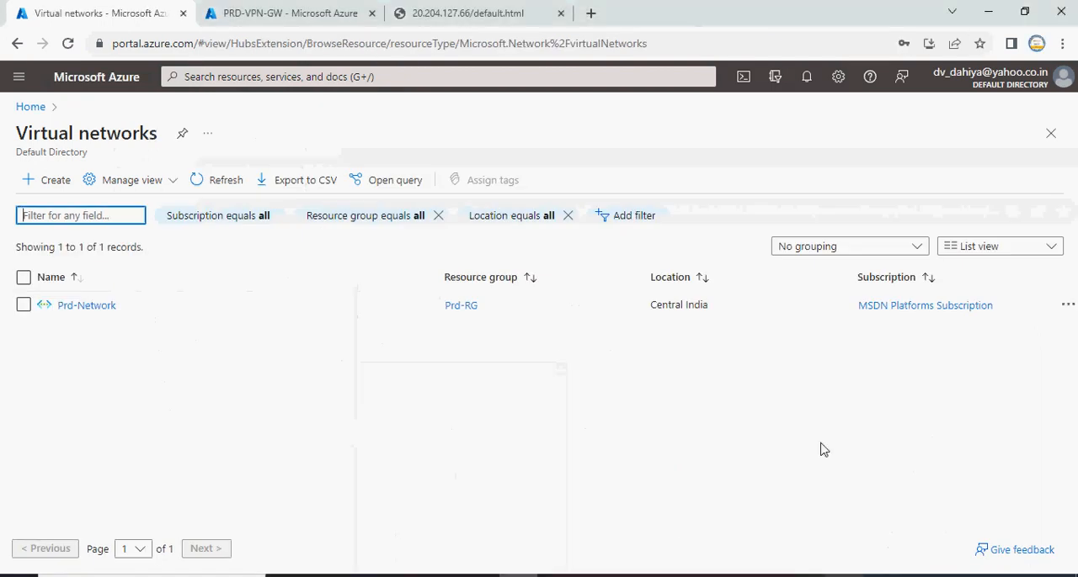
{"action": "left_click", "coordinate": [884, 575]}
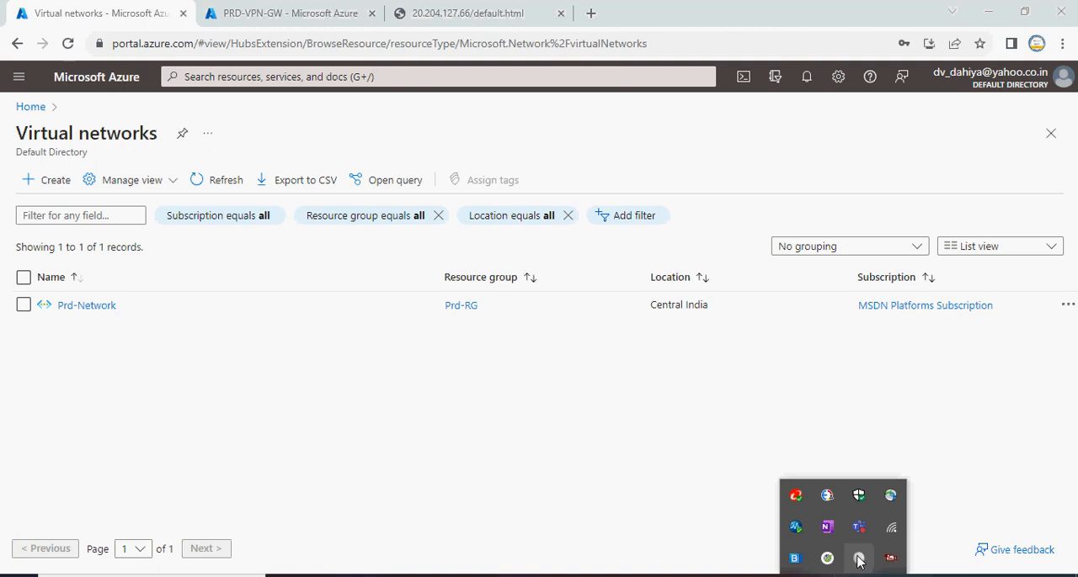